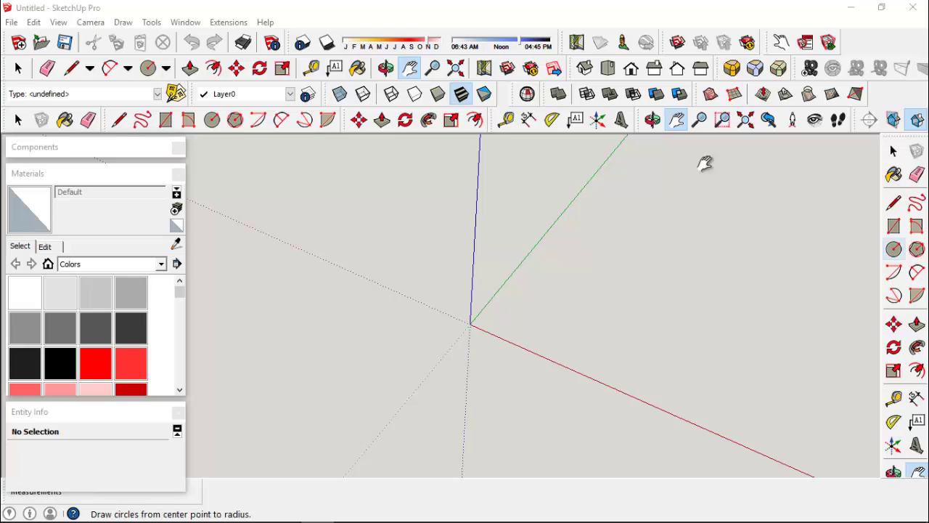
# Step: Draw a 21 mm radius circle centred on the axes origin and zoom to fit it
pyautogui.click(212, 121)
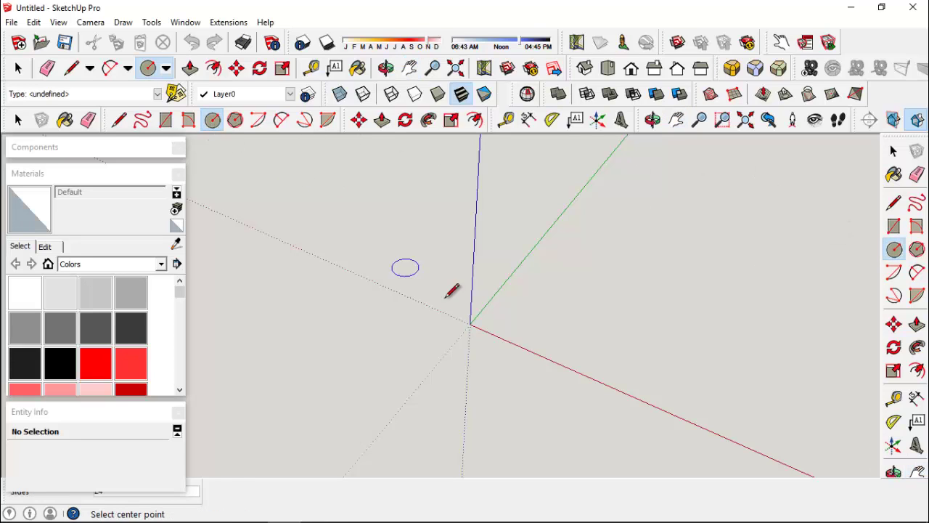
pyautogui.click(469, 324)
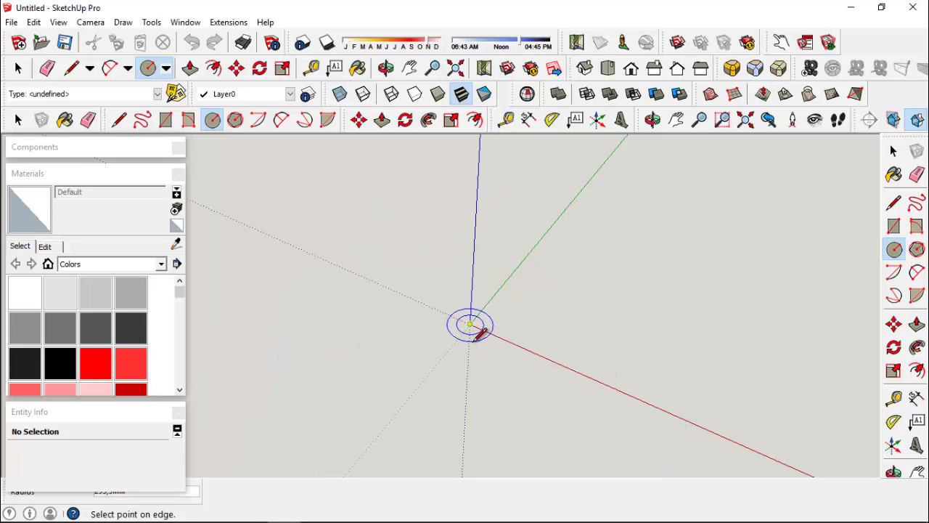
pyautogui.write('21')
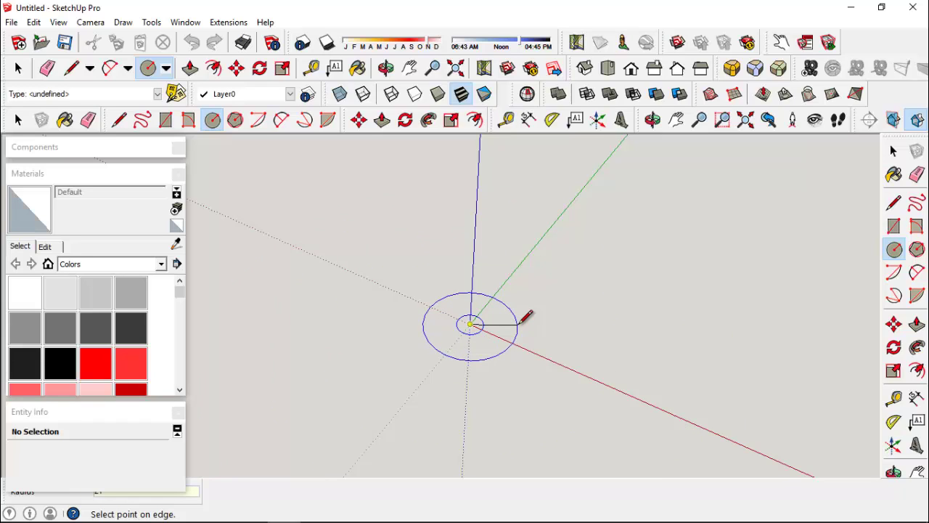
pyautogui.press('Return')
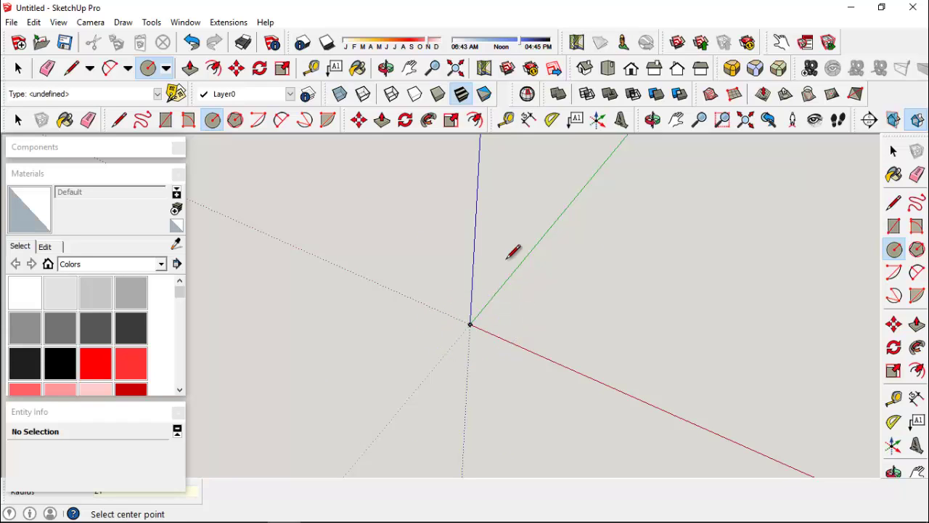
pyautogui.click(457, 70)
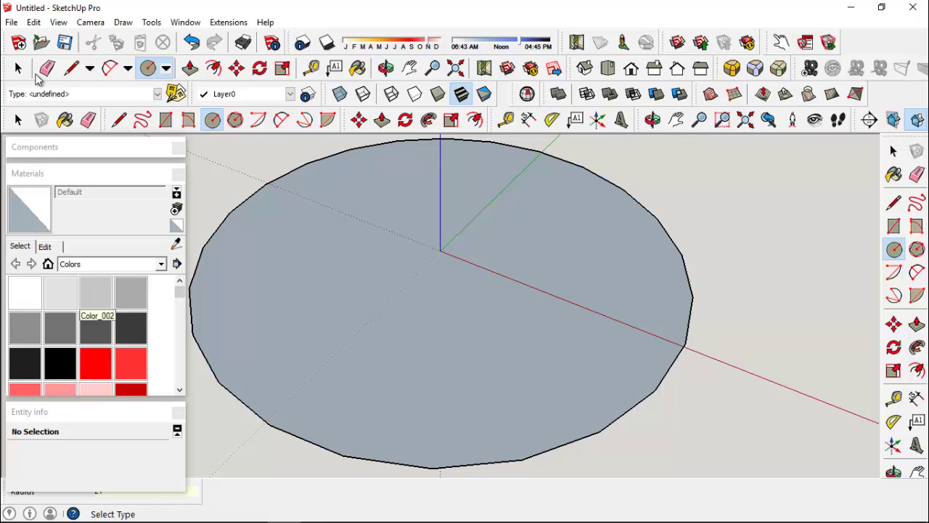
# Step: Select the circle and set its Entity Info segment count to 75, after first trying 50
pyautogui.click(18, 69)
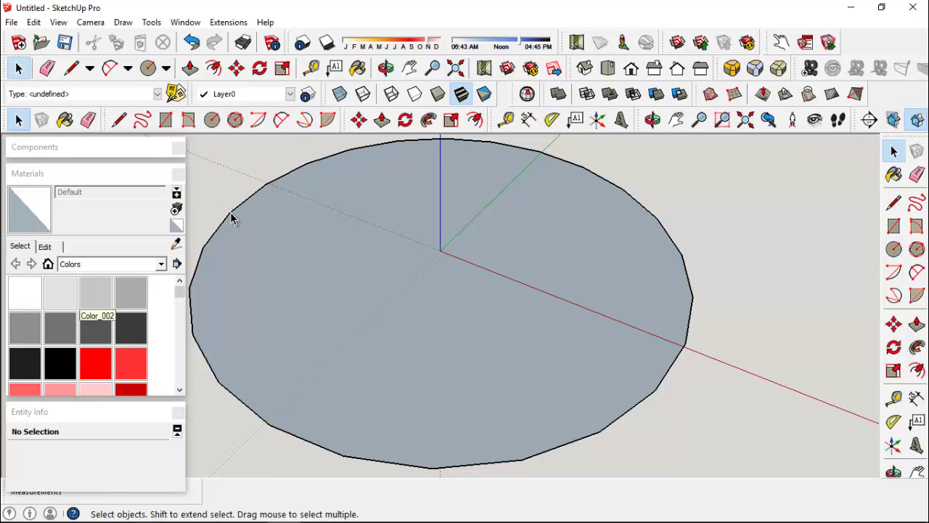
pyautogui.click(231, 215)
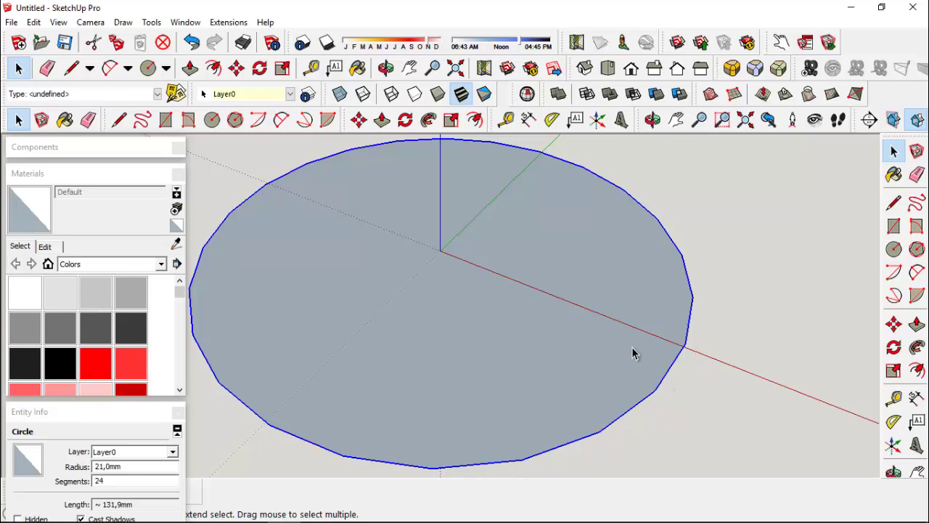
pyautogui.click(115, 482)
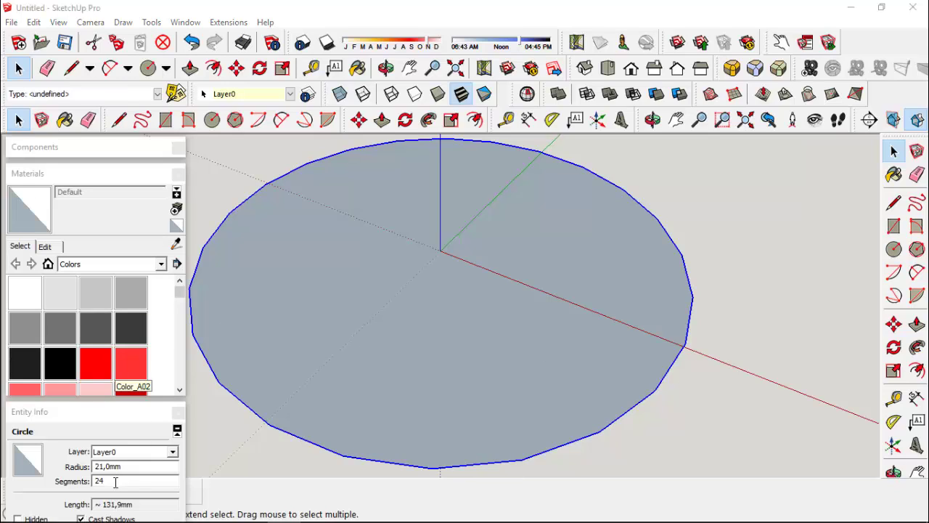
pyautogui.doubleClick(115, 482)
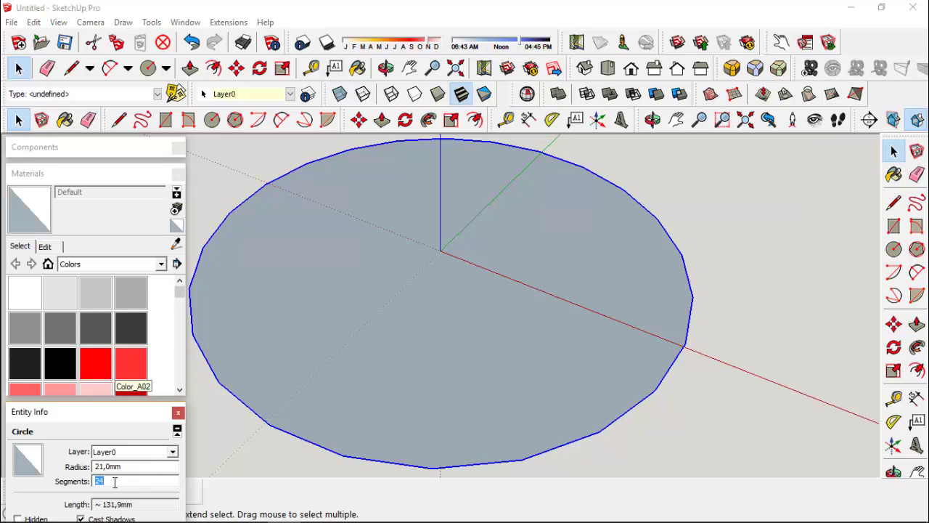
pyautogui.write('50')
pyautogui.press('Return')
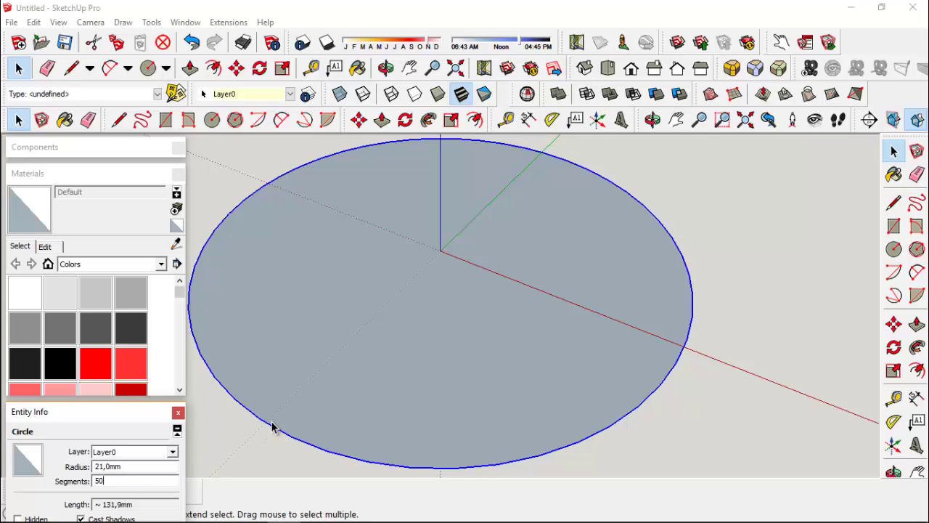
pyautogui.click(111, 485)
pyautogui.press('BackSpace')
pyautogui.write('75')
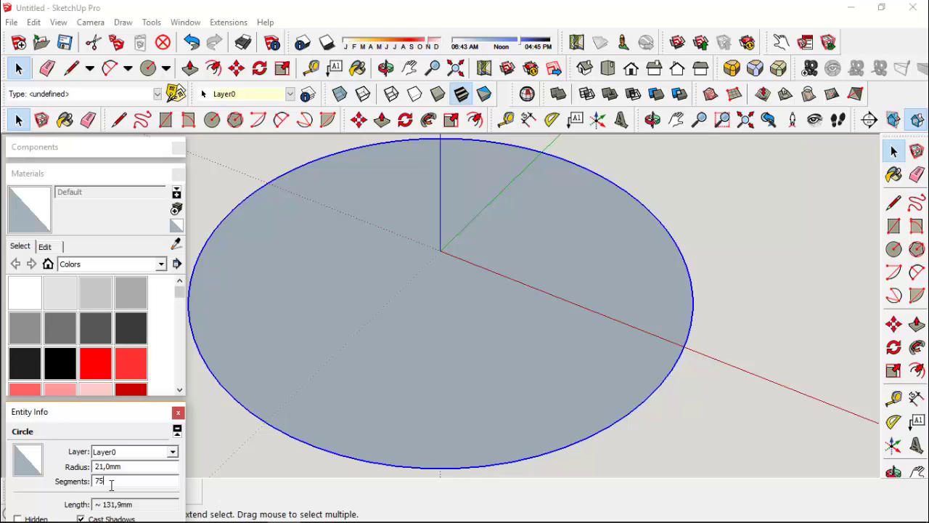
pyautogui.press('Return')
pyautogui.scroll(-2, 417, 307)
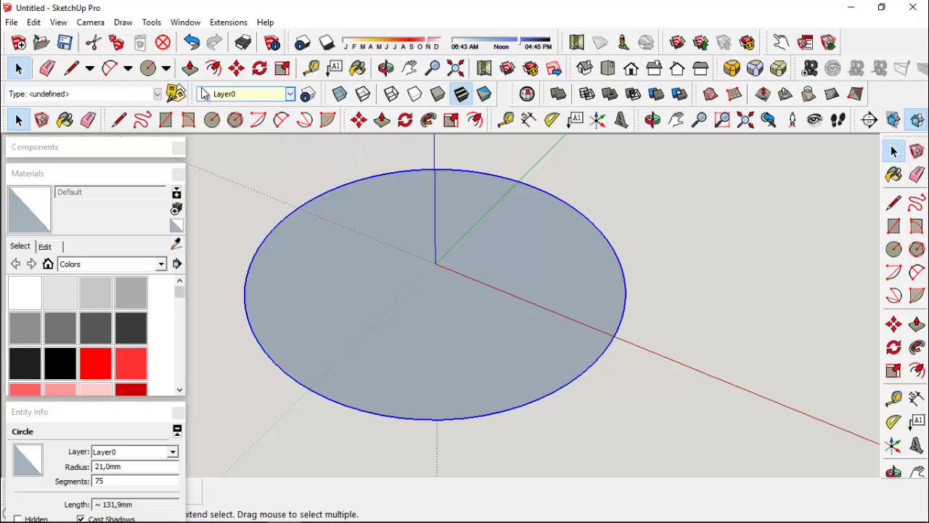
# Step: Offset the circle's edge 2 mm inward, creating a thin outer ring face
pyautogui.click(190, 67)
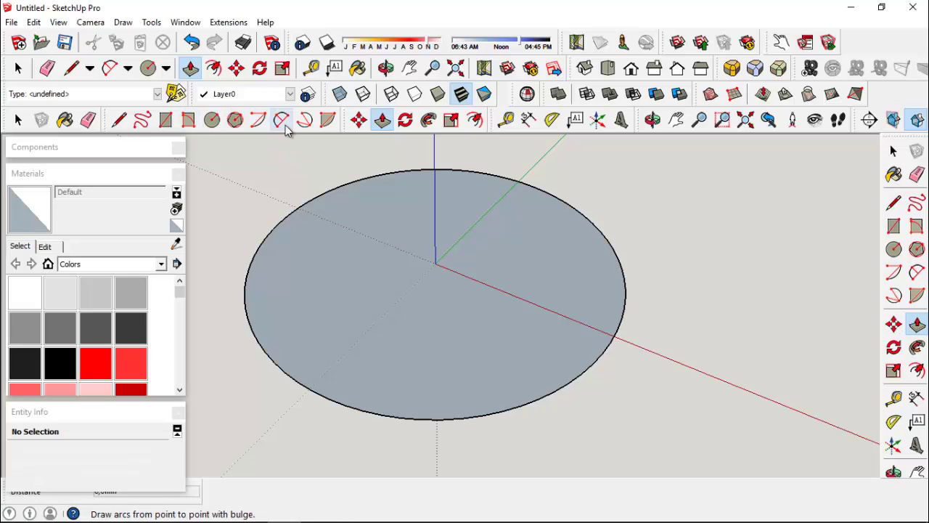
pyautogui.click(477, 121)
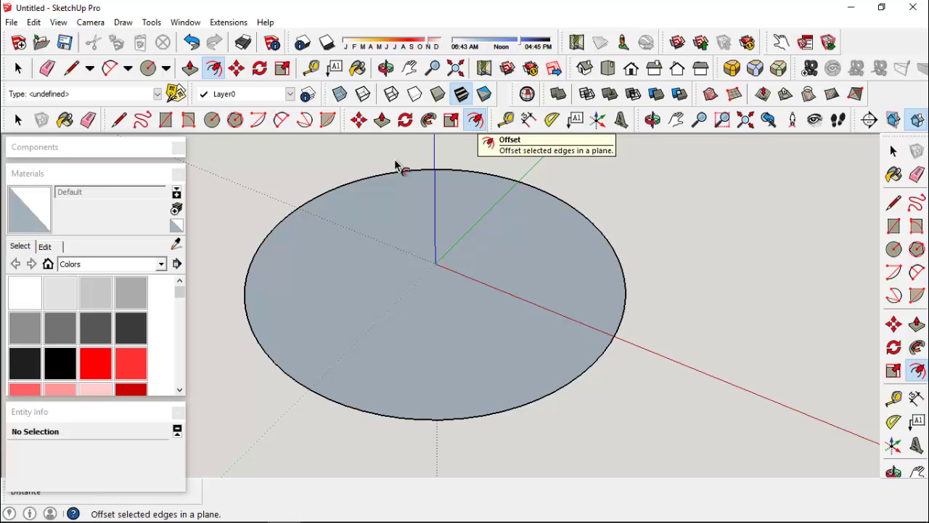
pyautogui.click(331, 208)
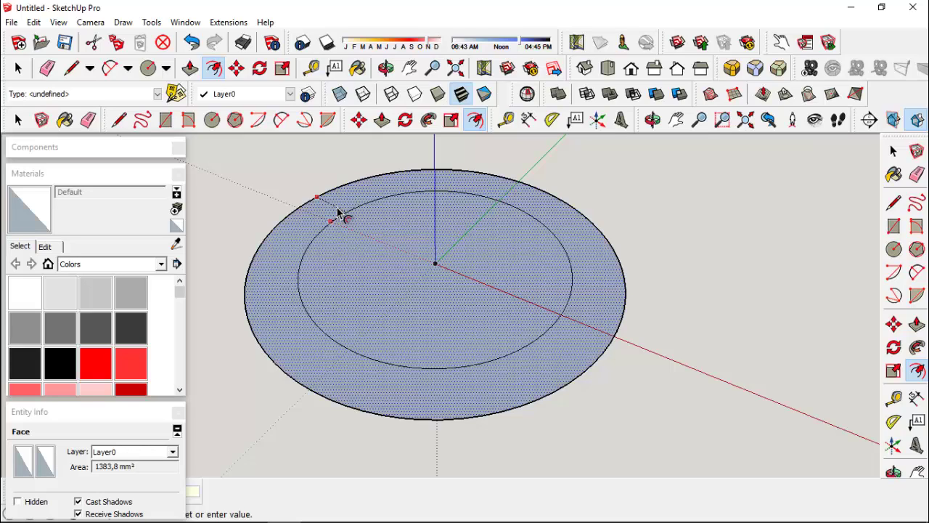
pyautogui.write('2')
pyautogui.press('Return')
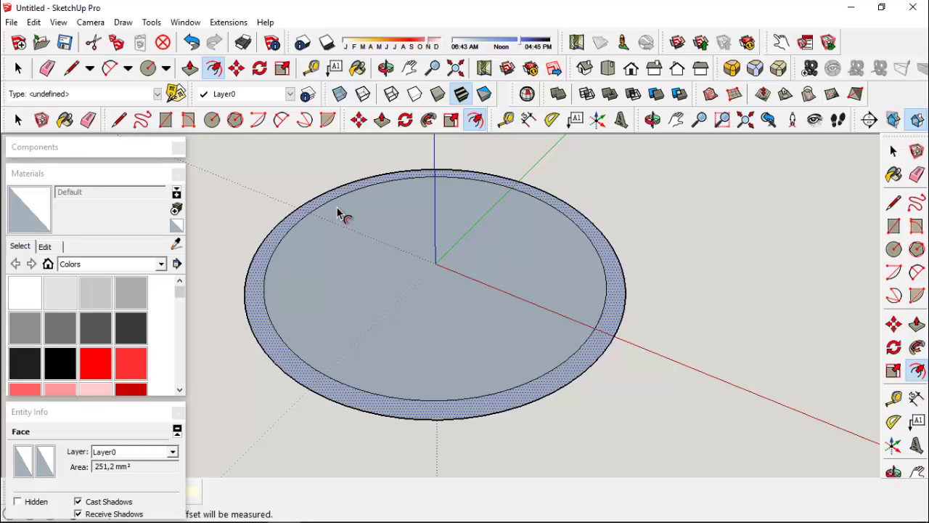
pyautogui.click(18, 120)
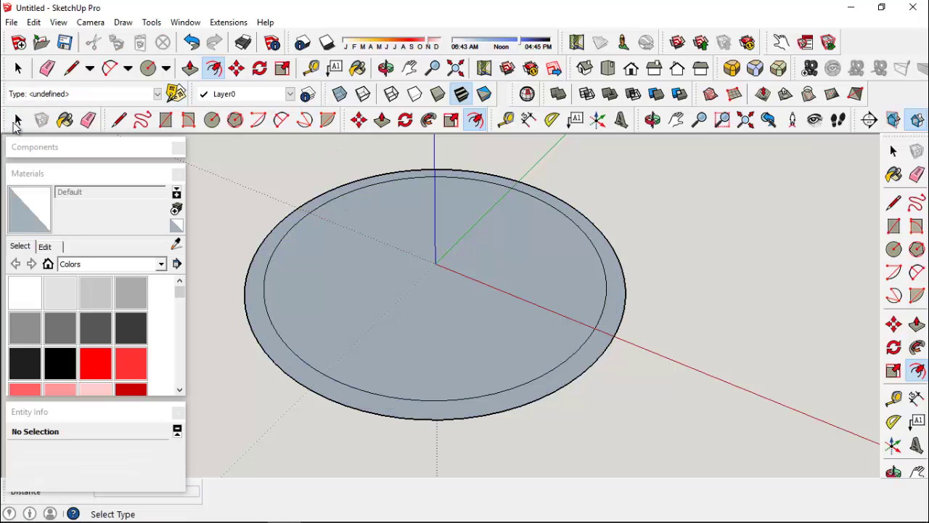
# Step: Delete the inner centre face, leaving only the thin ring
pyautogui.click(18, 121)
pyautogui.click(330, 283)
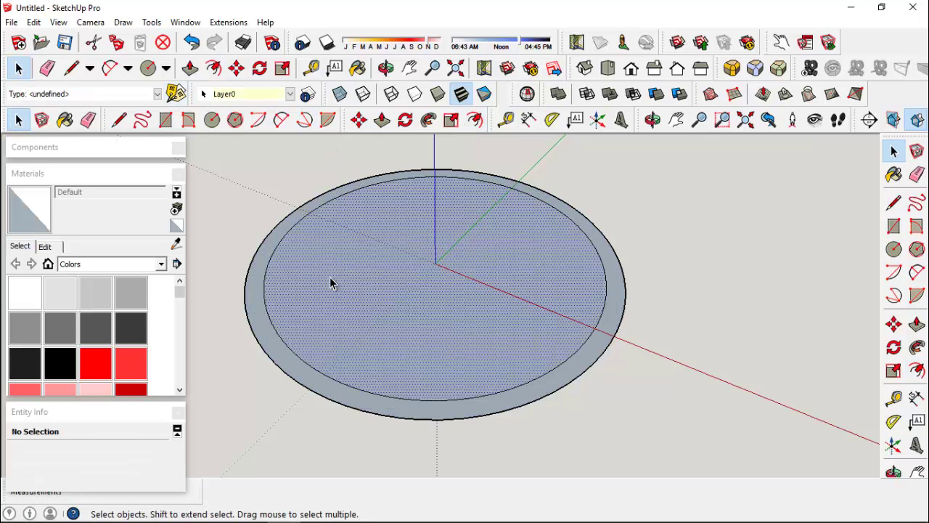
pyautogui.press('Delete')
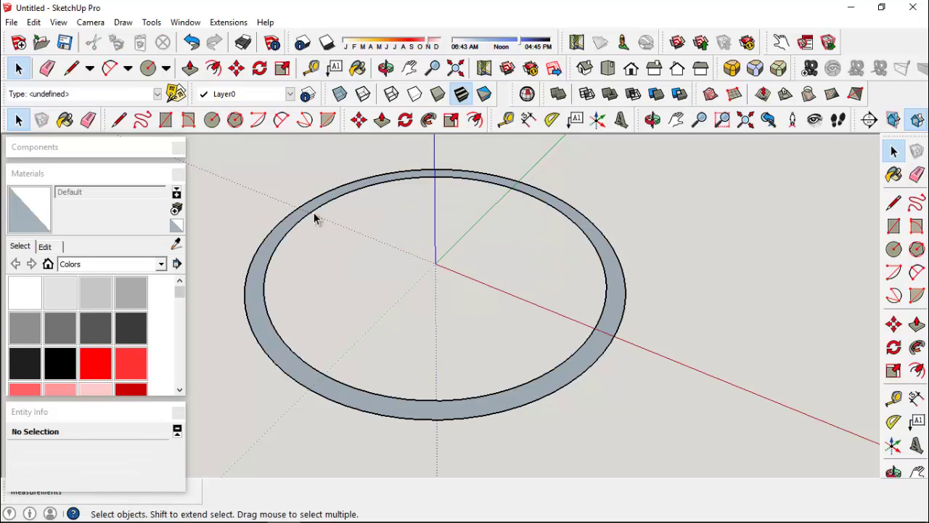
# Step: Push/pull the ring face up 10 mm into a hollow cylindrical band
pyautogui.click(383, 119)
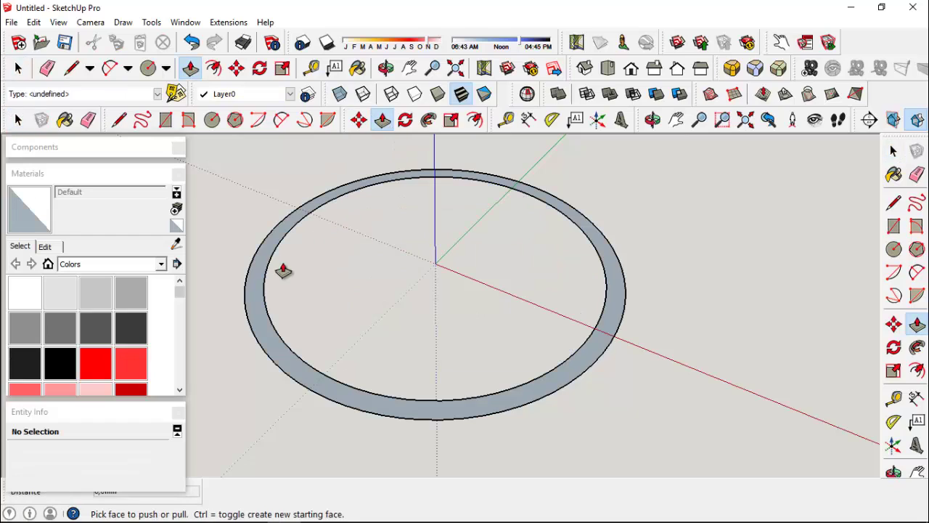
pyautogui.click(252, 334)
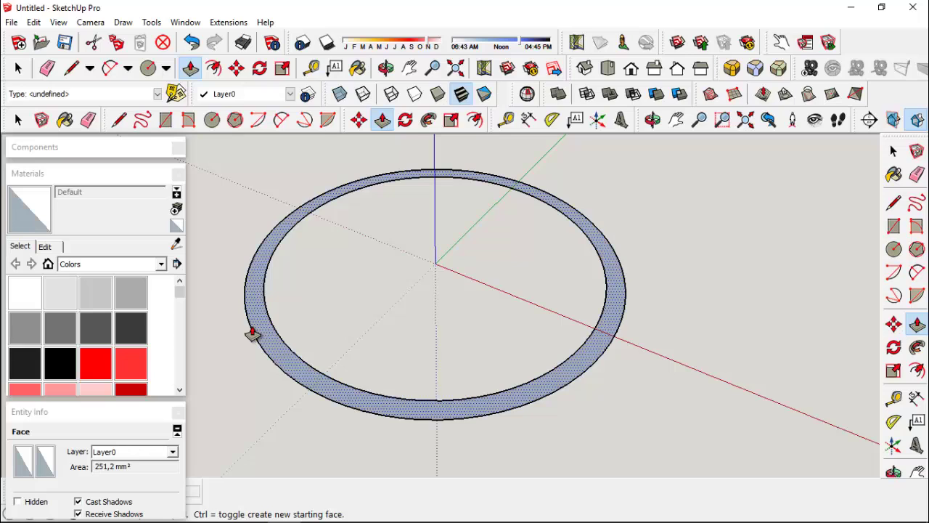
pyautogui.click(252, 334)
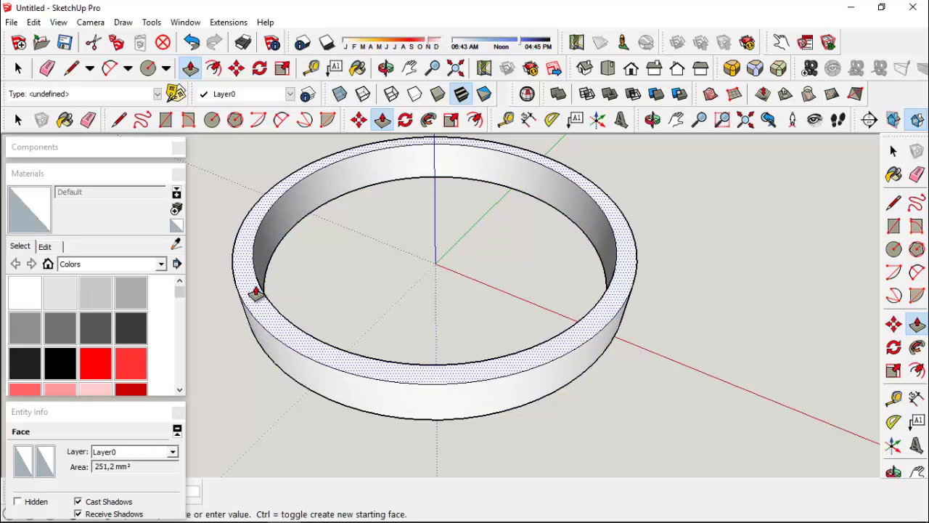
pyautogui.write('10')
pyautogui.press('Return')
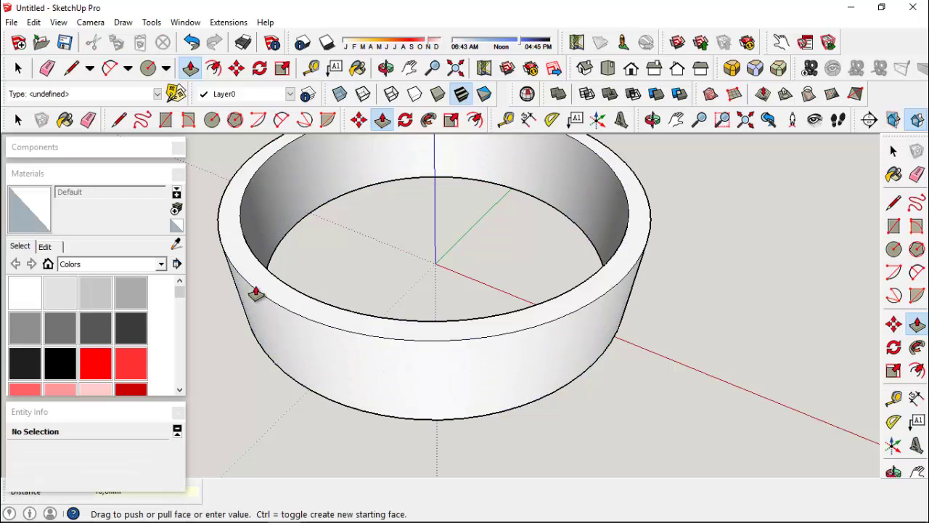
pyautogui.scroll(-1, 496, 347)
pyautogui.scroll(-1, 496, 347)
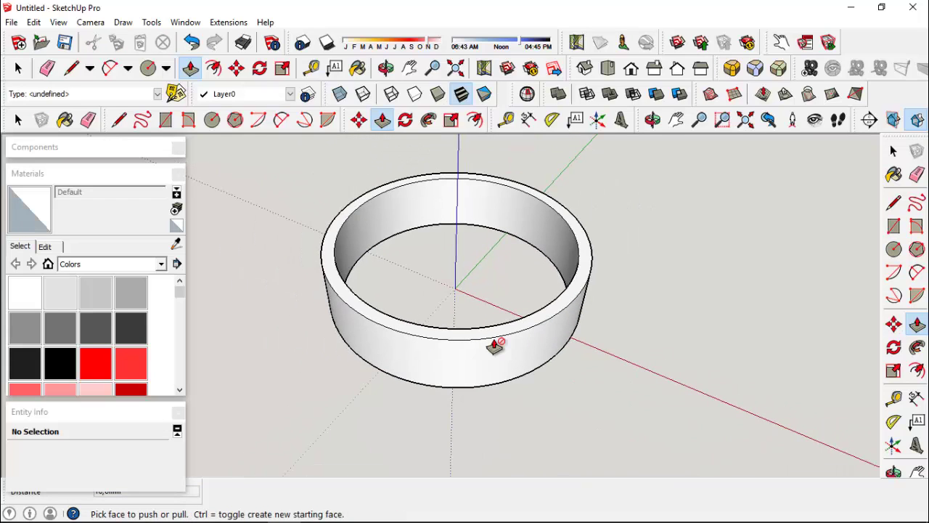
pyautogui.scroll(-1, 496, 348)
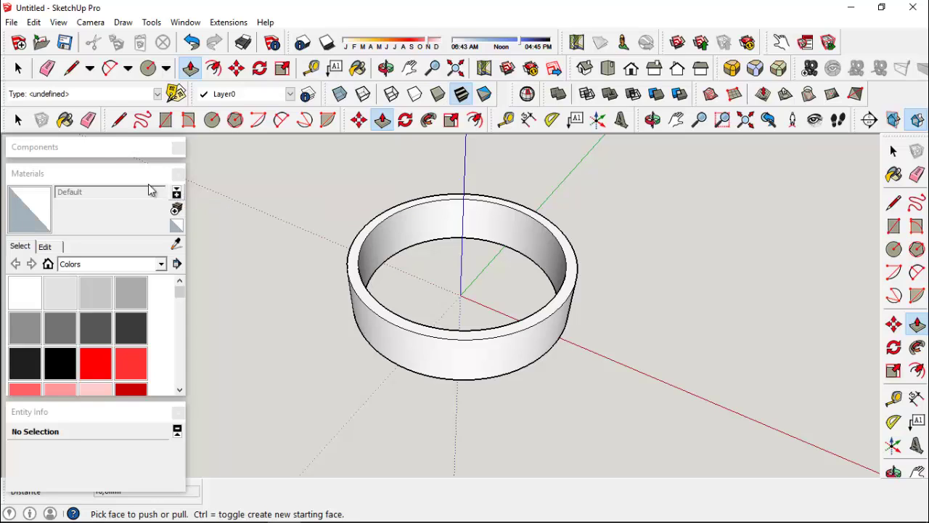
# Step: Select all the ring geometry and make it one 2512.4 mm³ solid group, then orbit to check
pyautogui.click(19, 122)
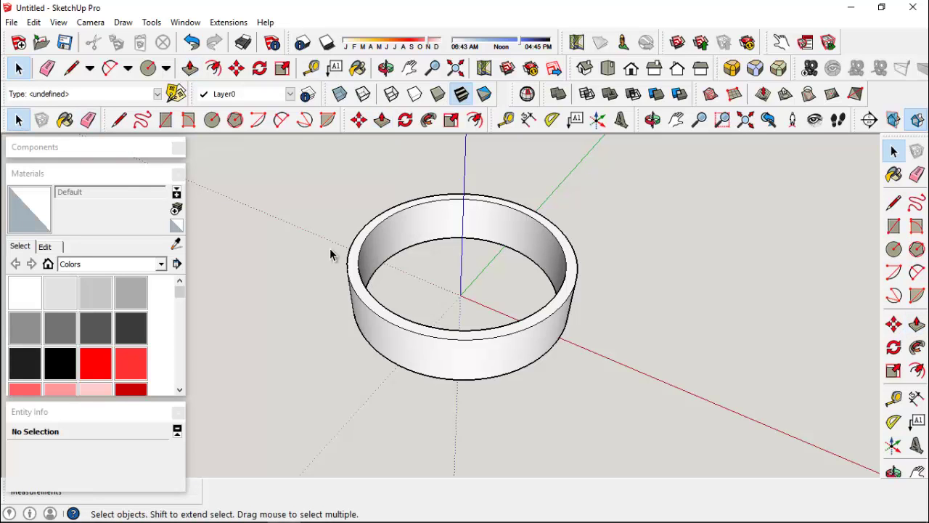
pyautogui.click(353, 272)
pyautogui.scroll(3, 353, 273)
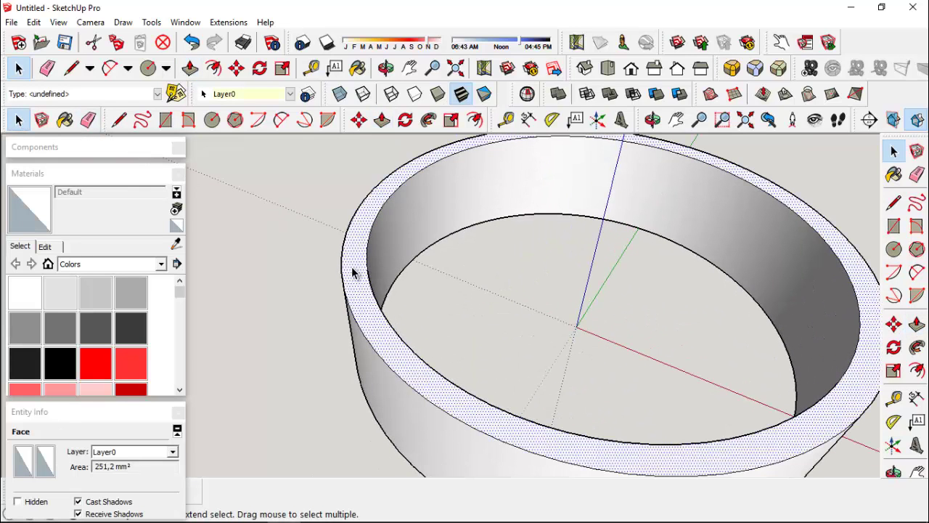
pyautogui.tripleClick(353, 273)
pyautogui.click(353, 272)
pyautogui.click(353, 272)
pyautogui.tripleClick(353, 272)
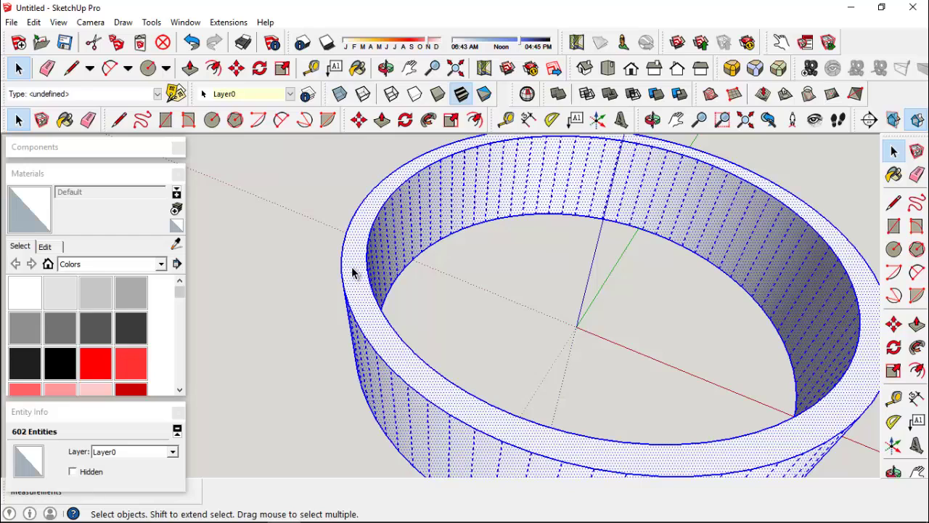
pyautogui.rightClick(353, 273)
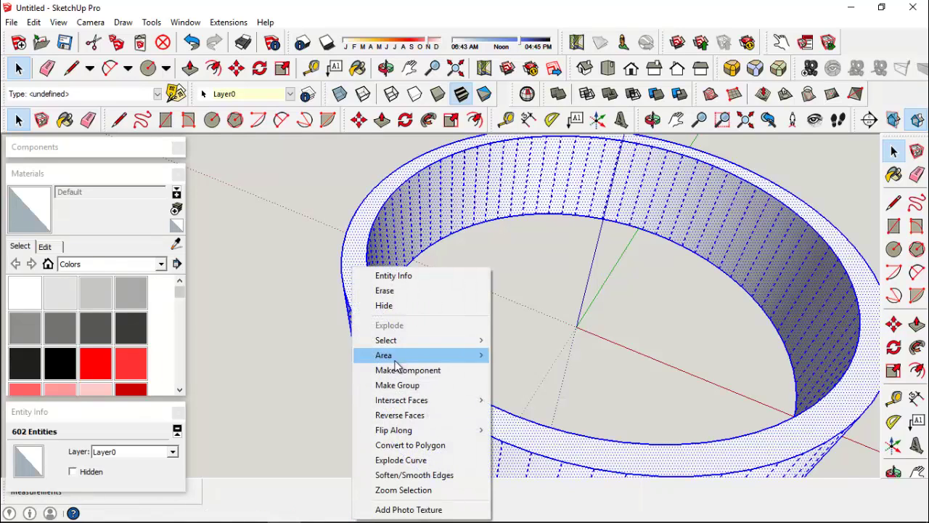
pyautogui.click(393, 385)
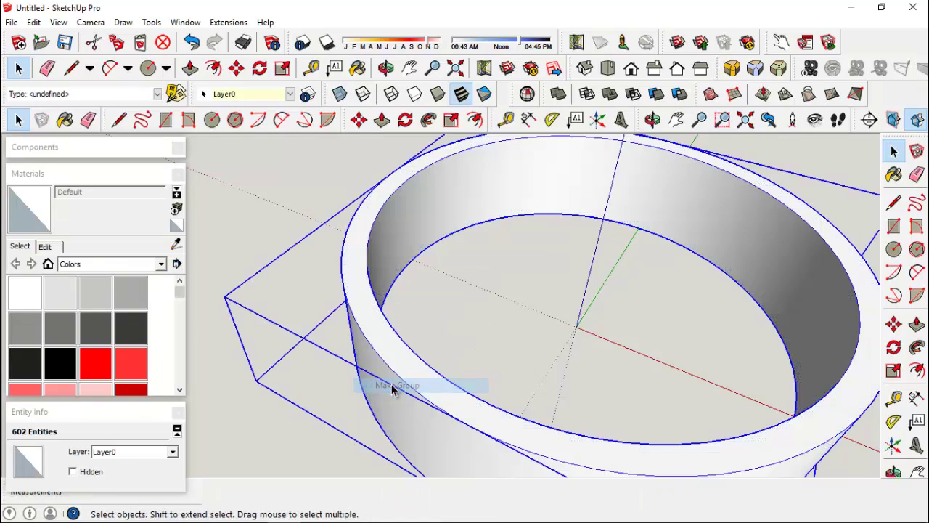
pyautogui.moveTo(399, 363); pyautogui.dragTo(489, 305, button='middle')
pyautogui.scroll(-2, 489, 305)
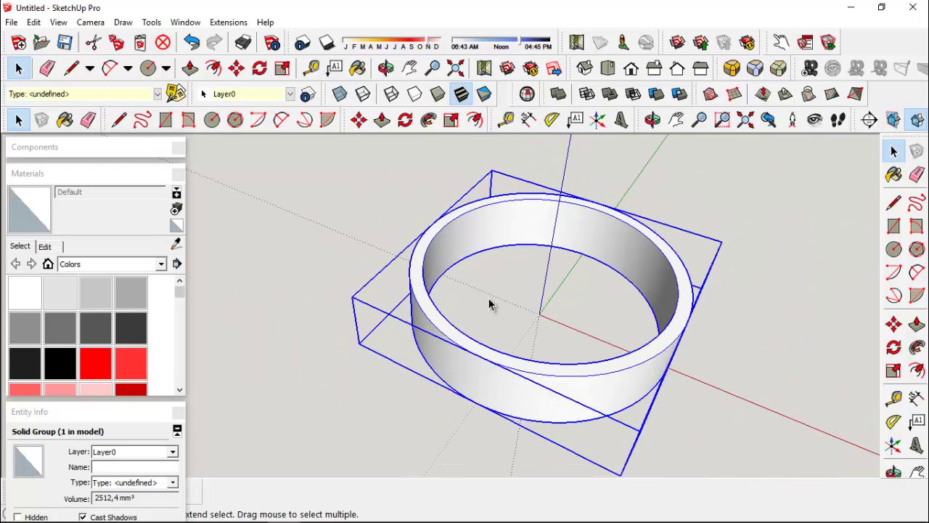
# Step: Paste the copied ring geometry back in place
pyautogui.click(34, 22)
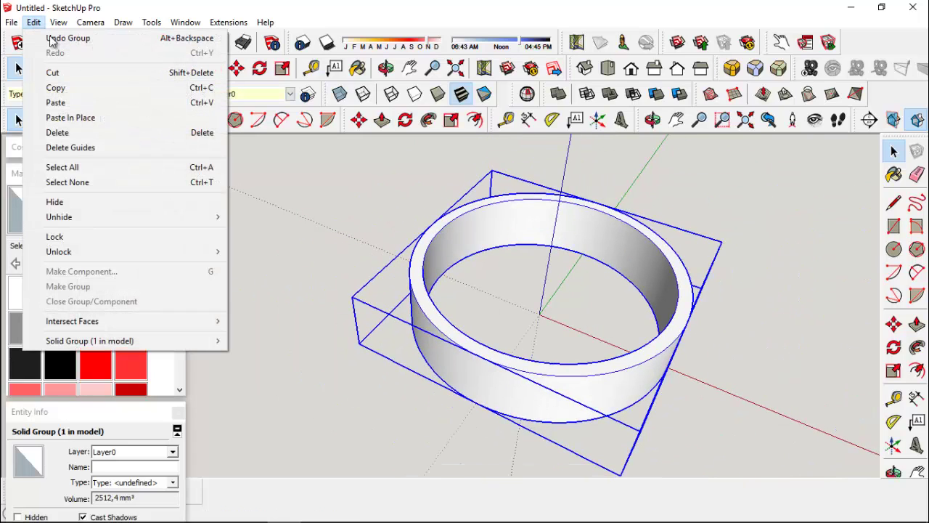
pyautogui.click(77, 118)
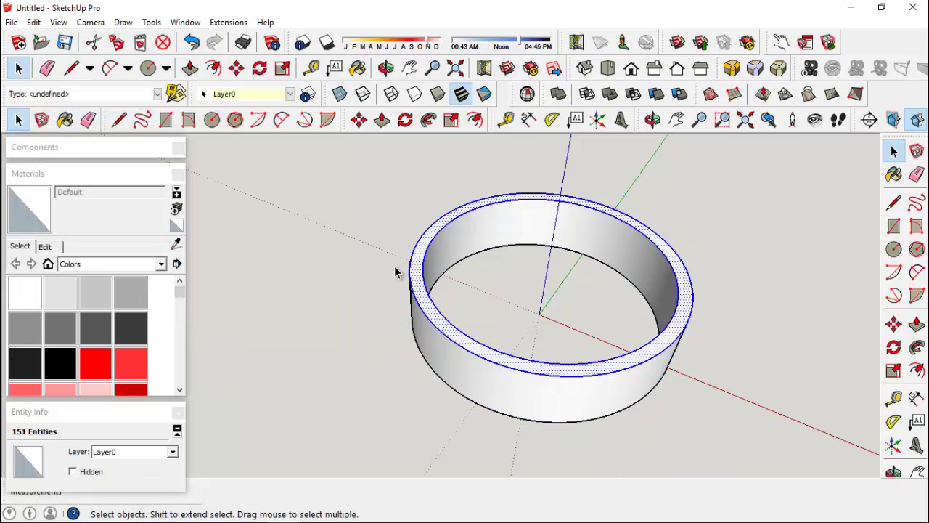
pyautogui.click(383, 120)
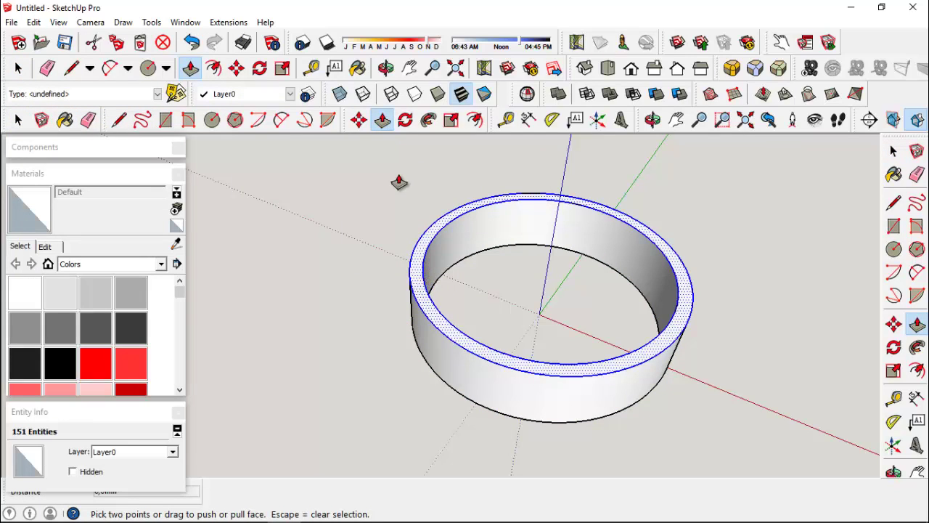
# Step: Offset the ring's top outer edge outward into a flat rim face and select it
pyautogui.click(474, 121)
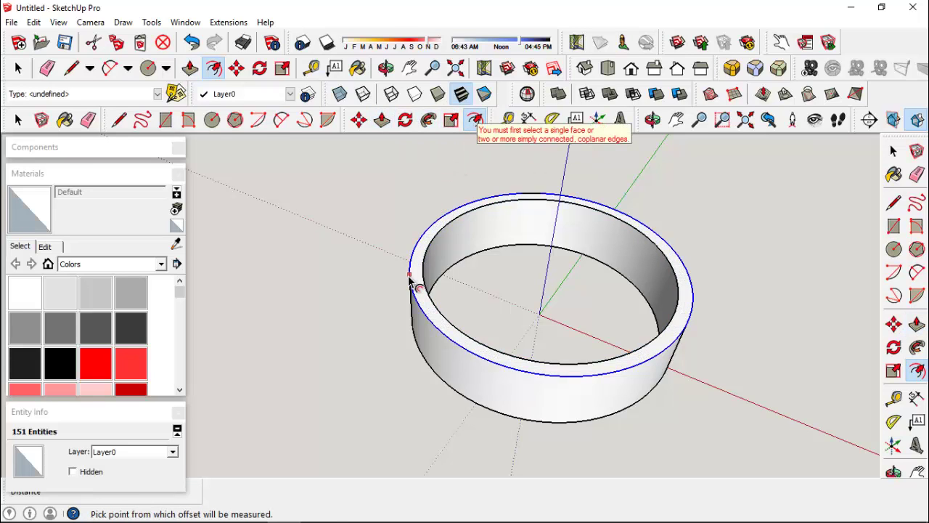
pyautogui.click(410, 281)
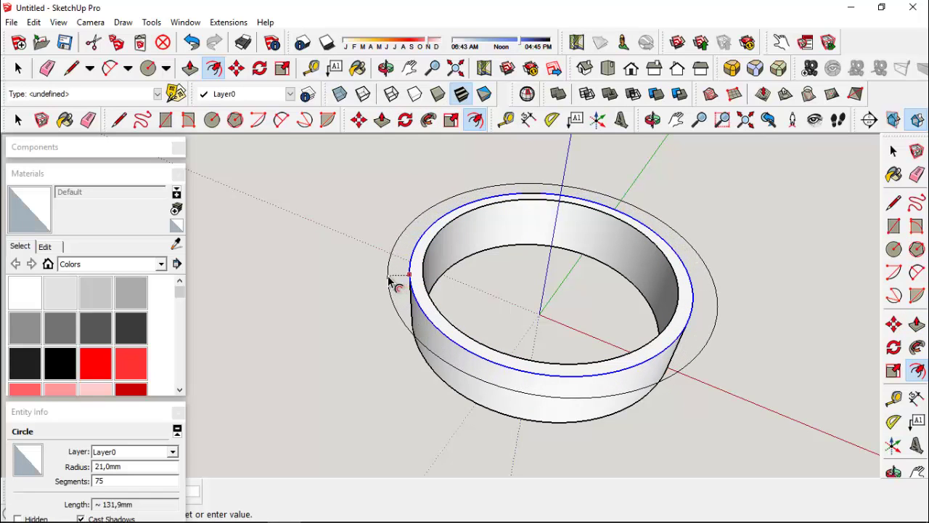
pyautogui.click(389, 281)
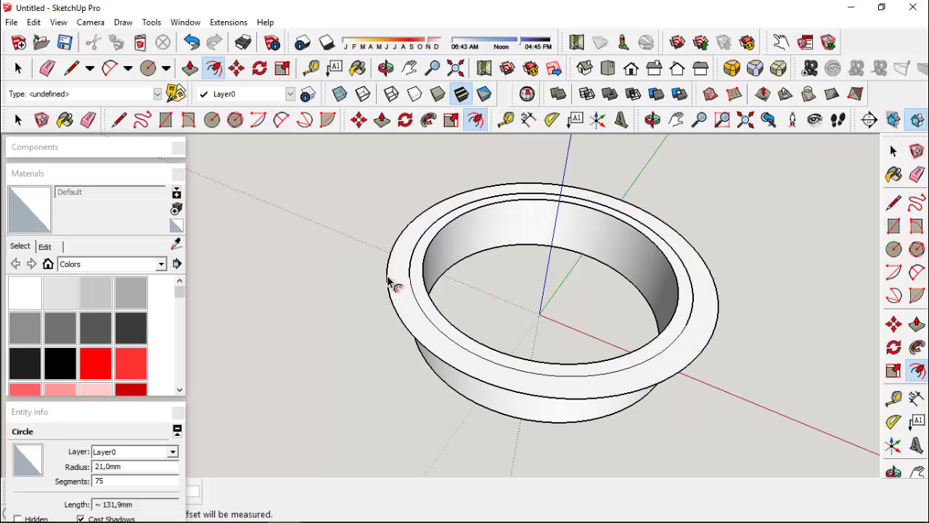
pyautogui.click(18, 121)
pyautogui.click(17, 121)
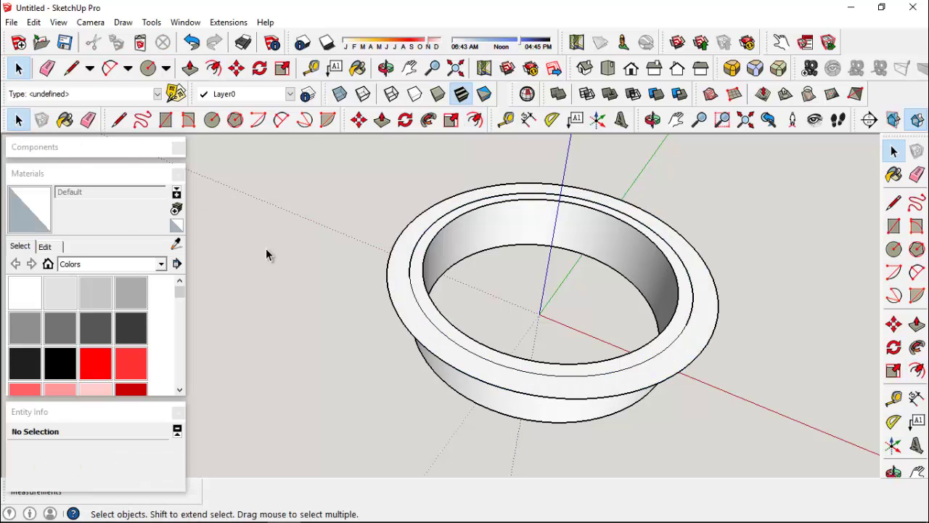
pyautogui.click(417, 309)
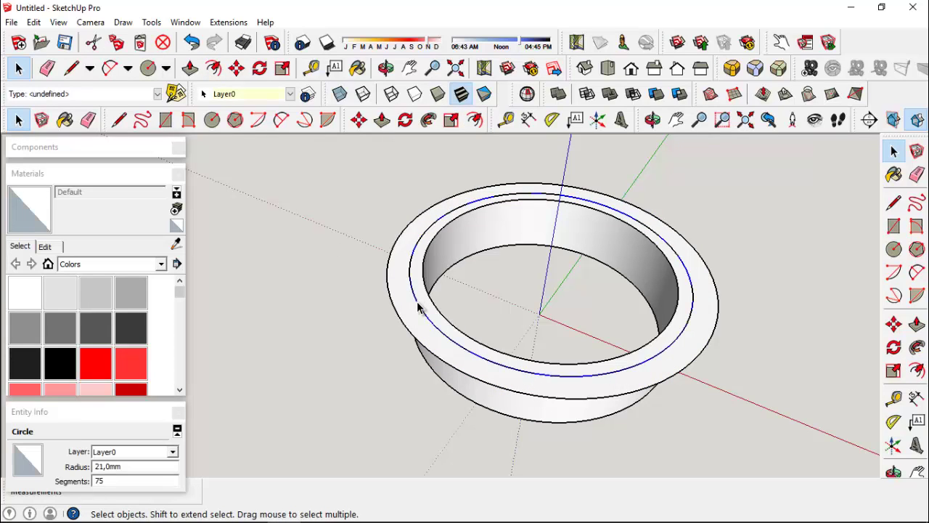
pyautogui.press('Escape')
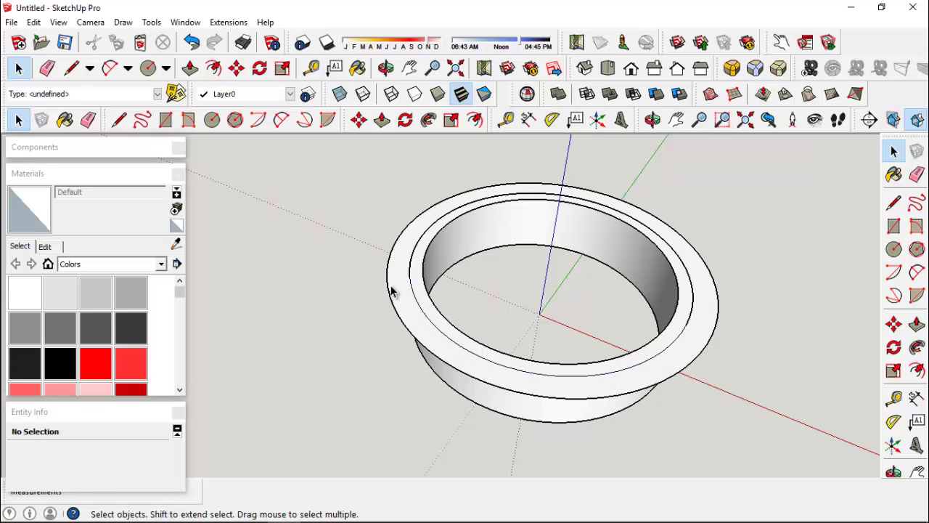
pyautogui.click(392, 289)
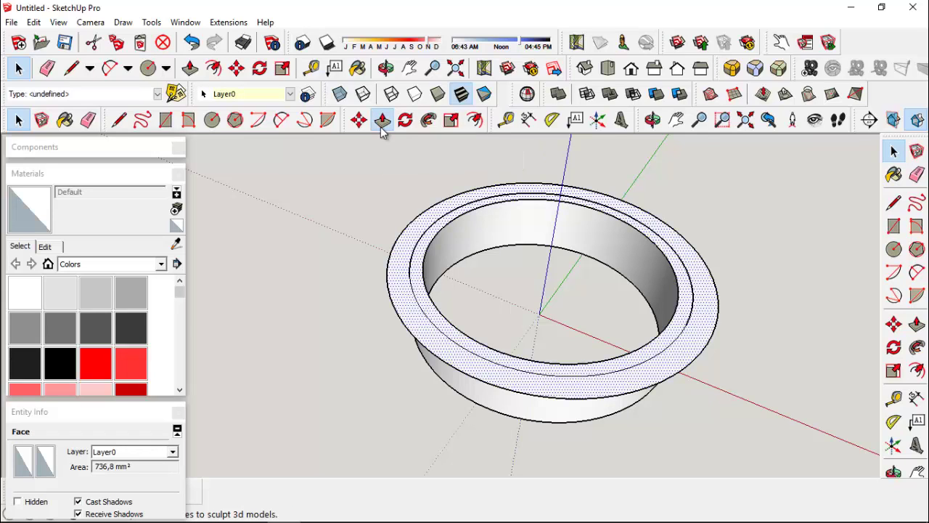
# Step: Pull the rim face upward into a thick flange lip and orbit to inspect it
pyautogui.click(381, 126)
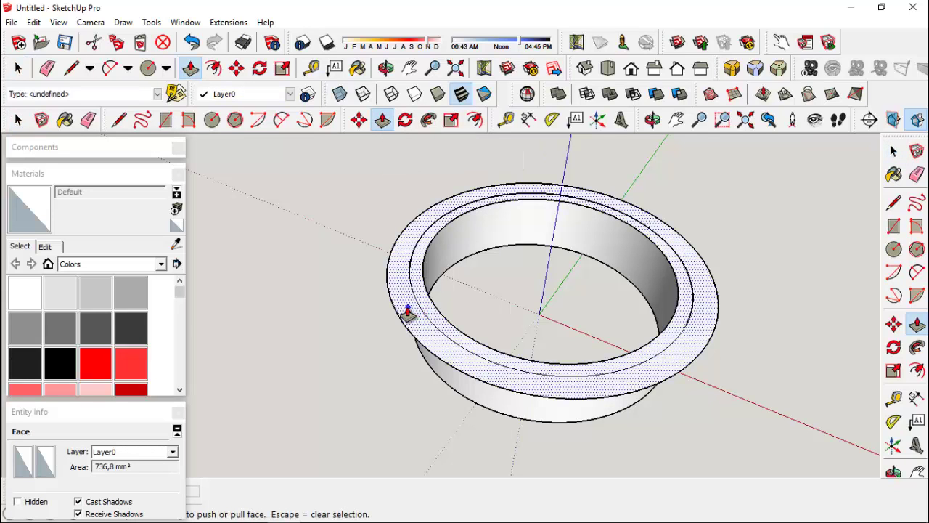
pyautogui.click(407, 312)
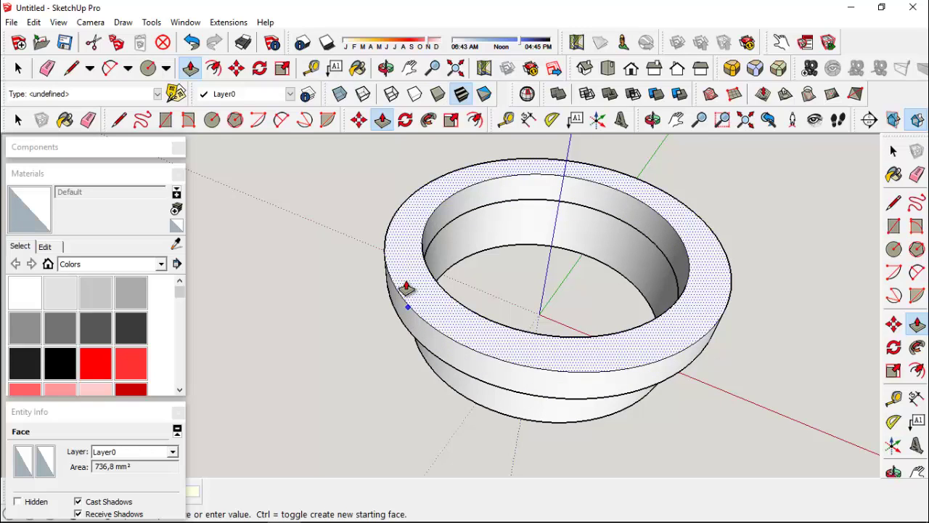
pyautogui.click(406, 288)
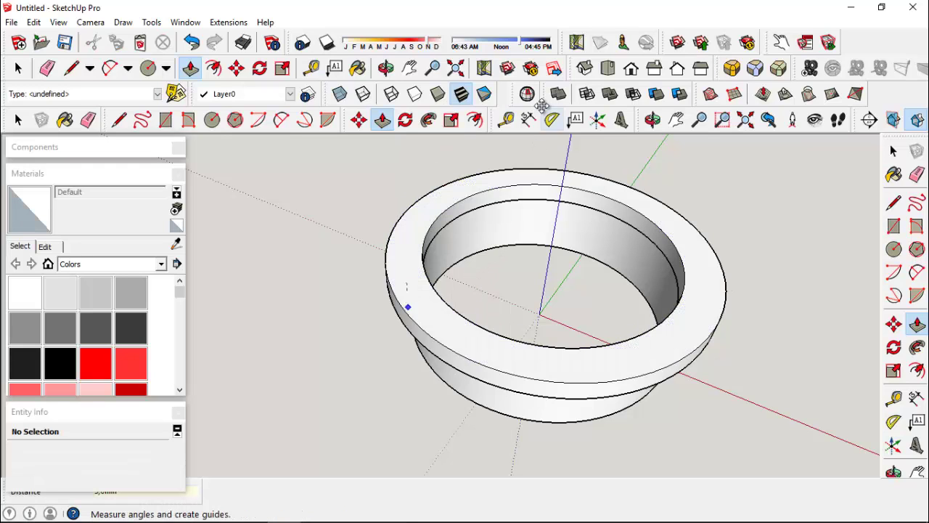
pyautogui.click(387, 67)
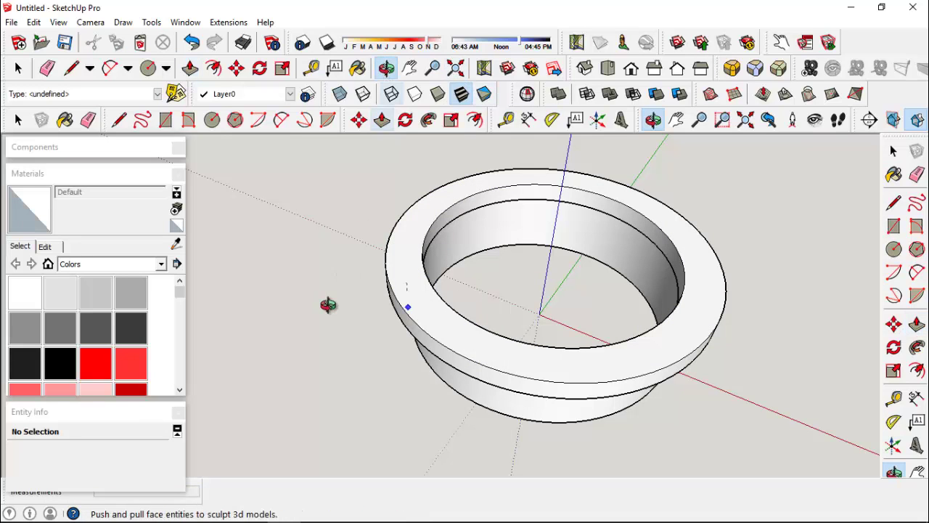
pyautogui.moveTo(352, 249)
pyautogui.mouseDown()
pyautogui.moveTo(344, 187)
pyautogui.moveTo(400, 141)
pyautogui.moveTo(371, 199)
pyautogui.moveTo(350, 313)
pyautogui.mouseUp()
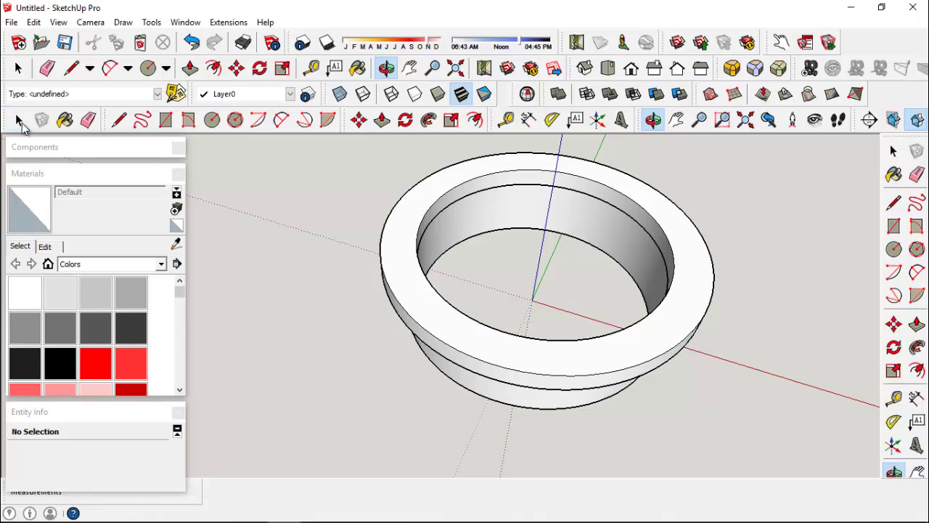
pyautogui.click(19, 120)
# Step: Scale the flange's top outer edge down to about 22.5 mm radius, bevelling the lip
pyautogui.click(399, 306)
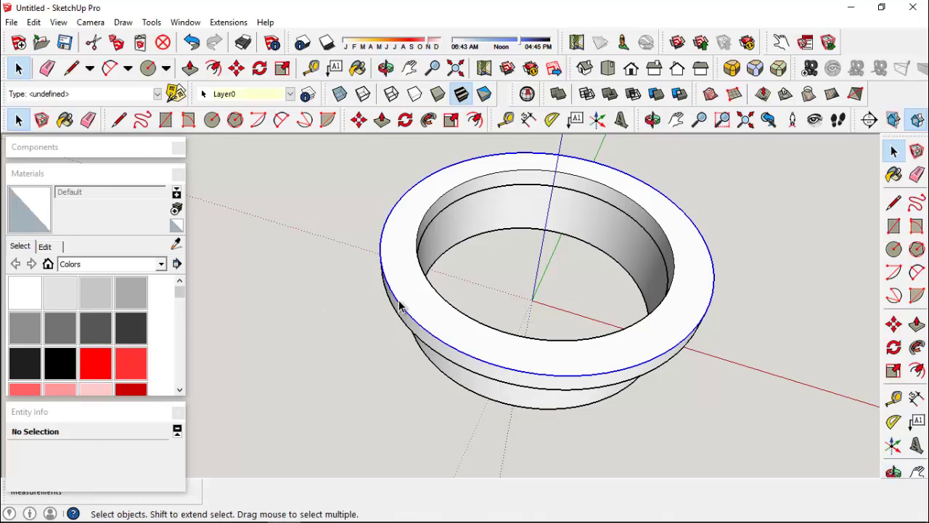
pyautogui.click(451, 120)
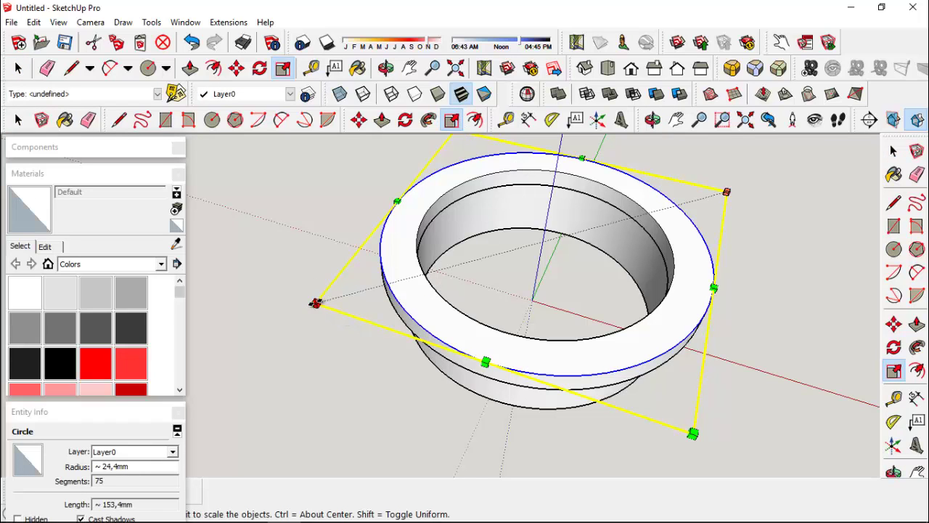
pyautogui.moveTo(316, 303)
pyautogui.mouseDown()
pyautogui.moveTo(339, 297)
pyautogui.moveTo(330, 291)
pyautogui.mouseUp()
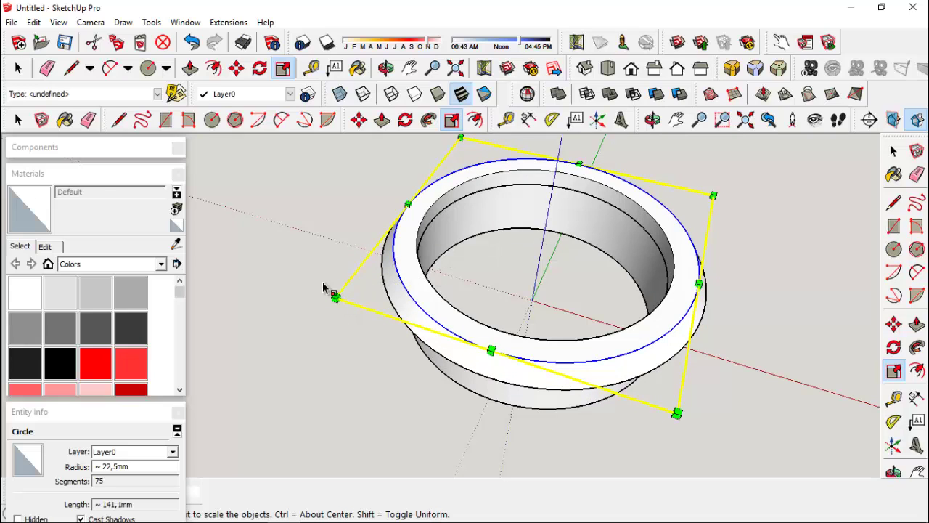
pyautogui.click(18, 120)
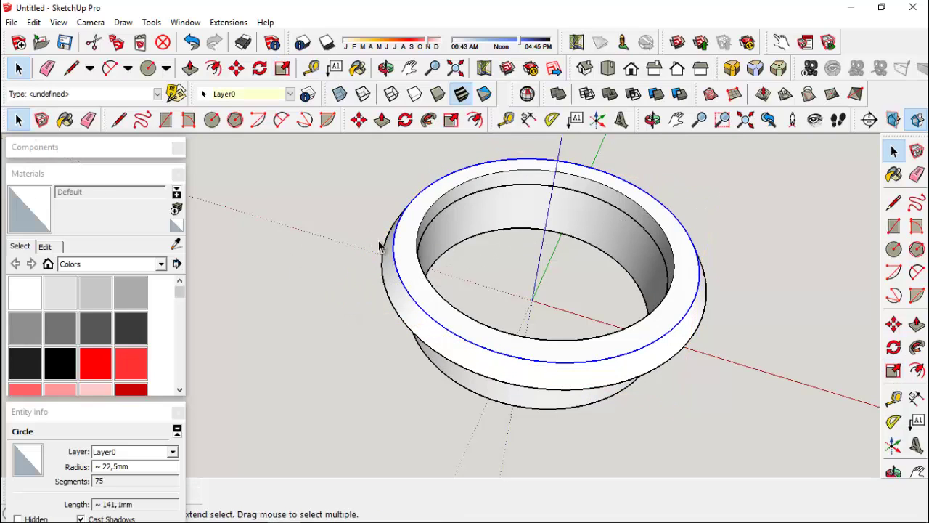
pyautogui.click(386, 67)
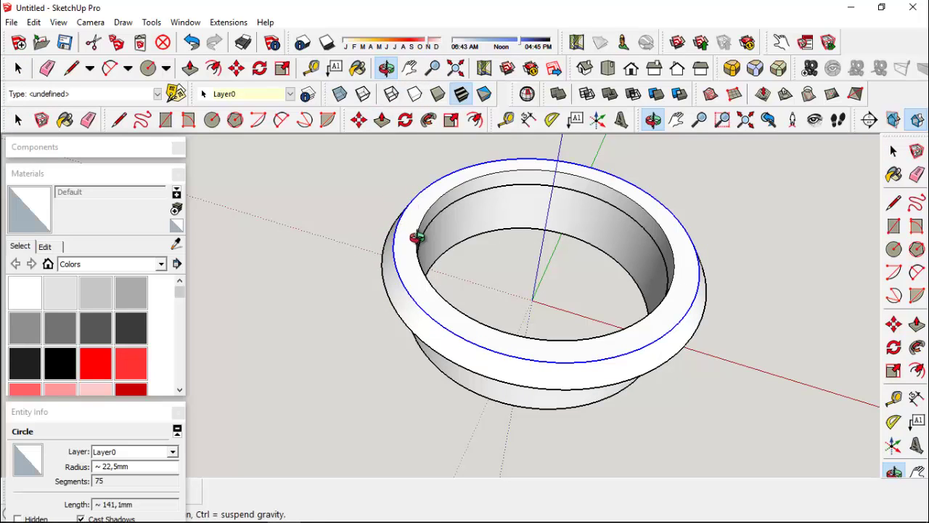
pyautogui.moveTo(419, 237); pyautogui.dragTo(409, 259)
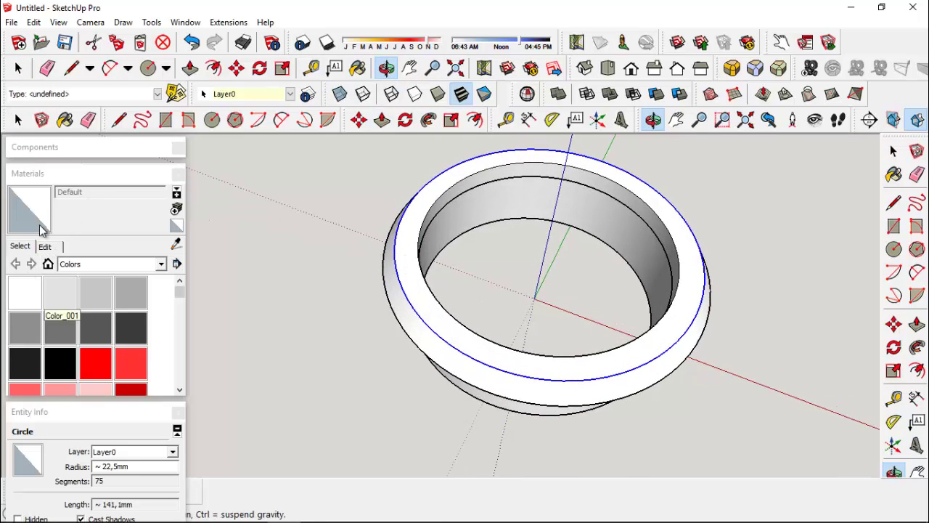
pyautogui.click(18, 119)
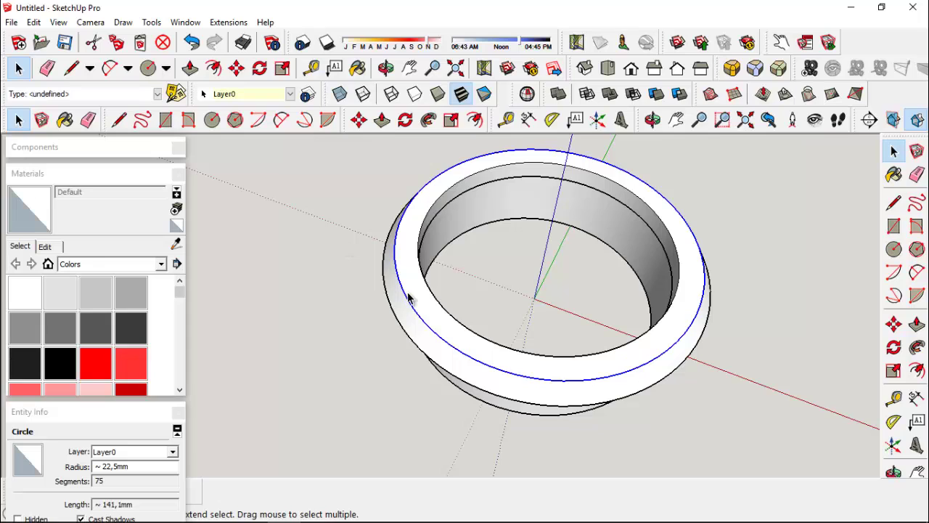
pyautogui.click(365, 326)
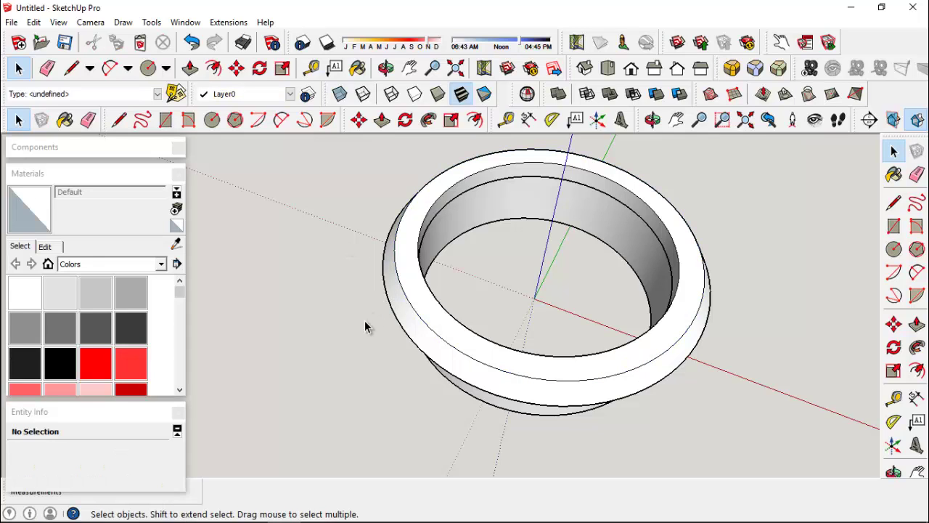
# Step: Make the flanged ring its own group, orbit to the side, and select the lower cylinder group
pyautogui.tripleClick(406, 322)
pyautogui.rightClick(408, 323)
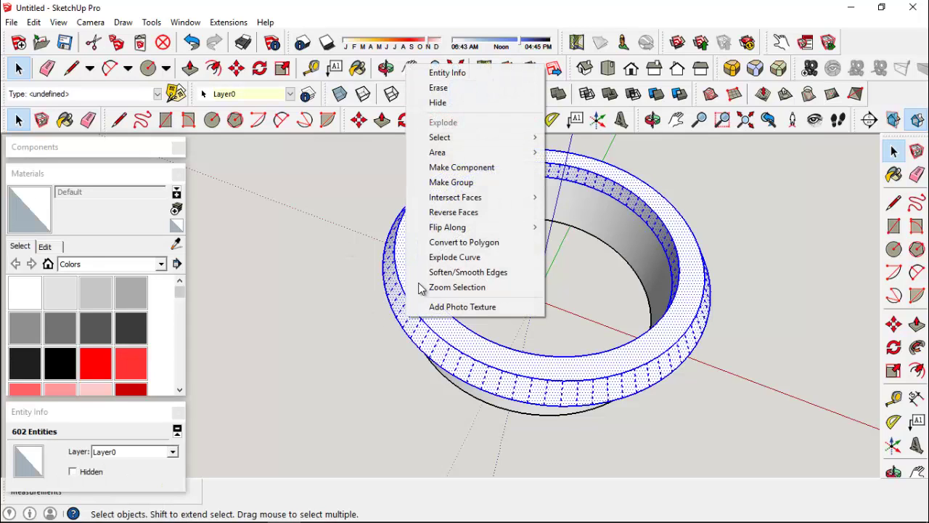
pyautogui.click(452, 181)
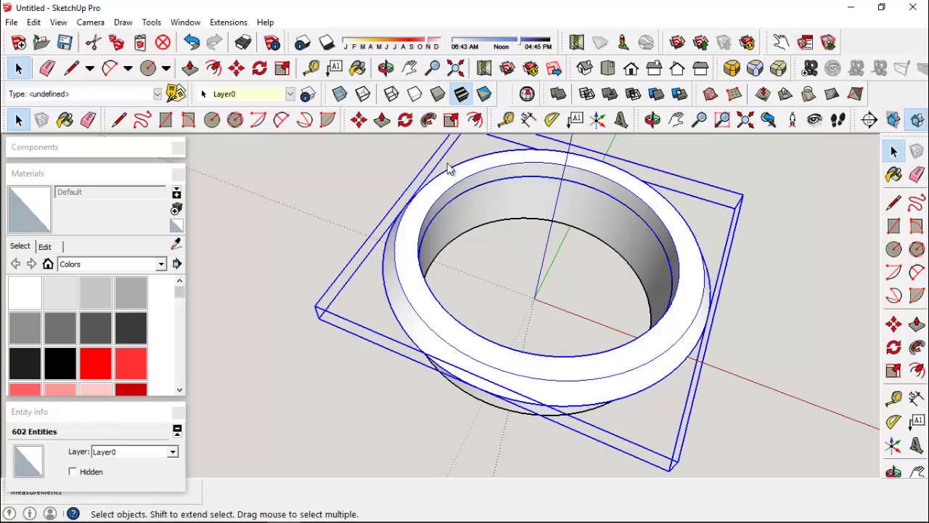
pyautogui.click(386, 67)
pyautogui.moveTo(311, 240); pyautogui.dragTo(299, 165)
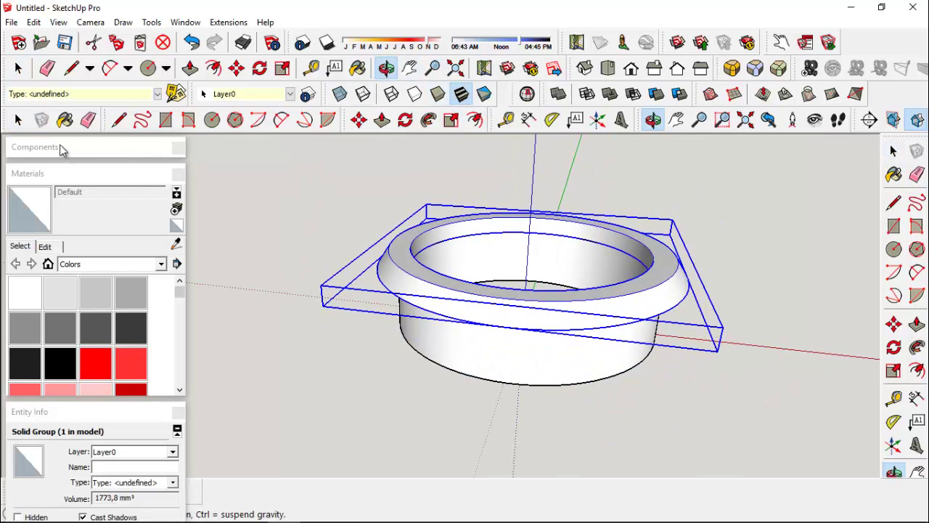
pyautogui.click(19, 119)
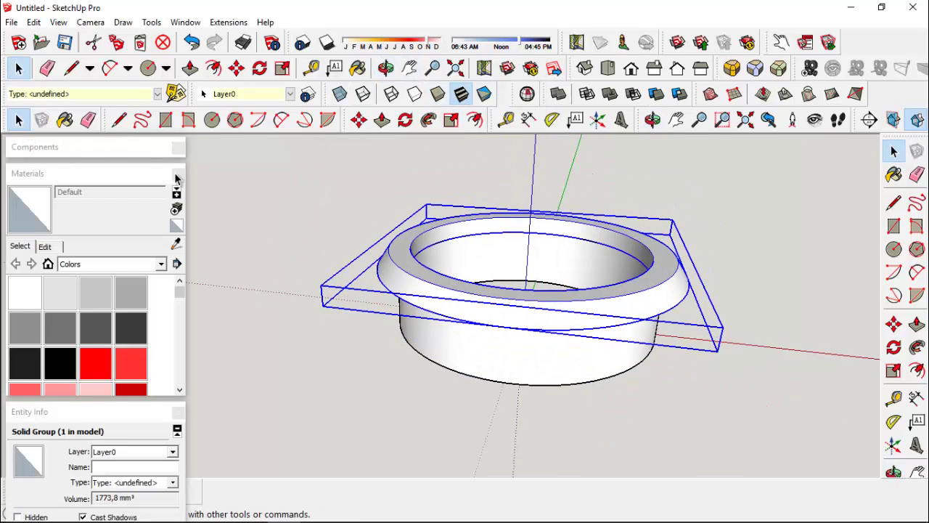
pyautogui.click(528, 352)
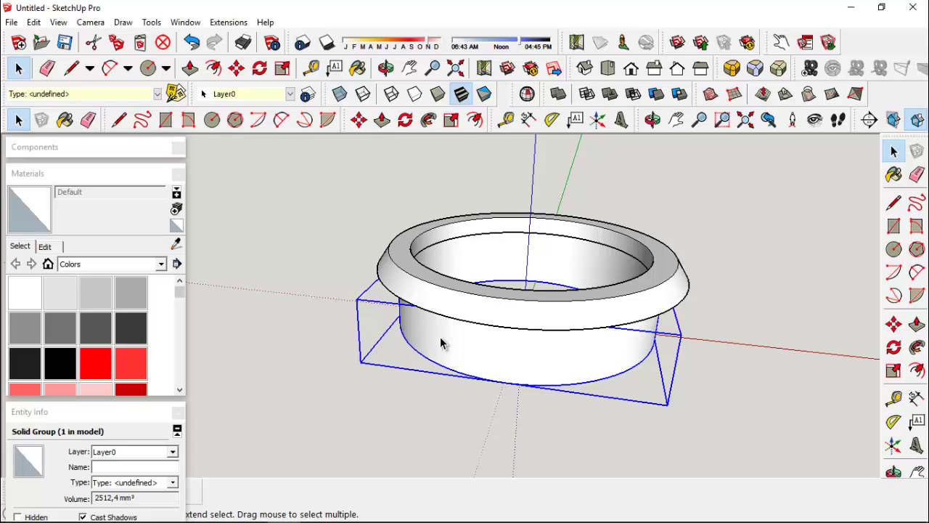
# Step: Compare the ring and cylinder group volumes and re-centre the view on the model
pyautogui.click(449, 314)
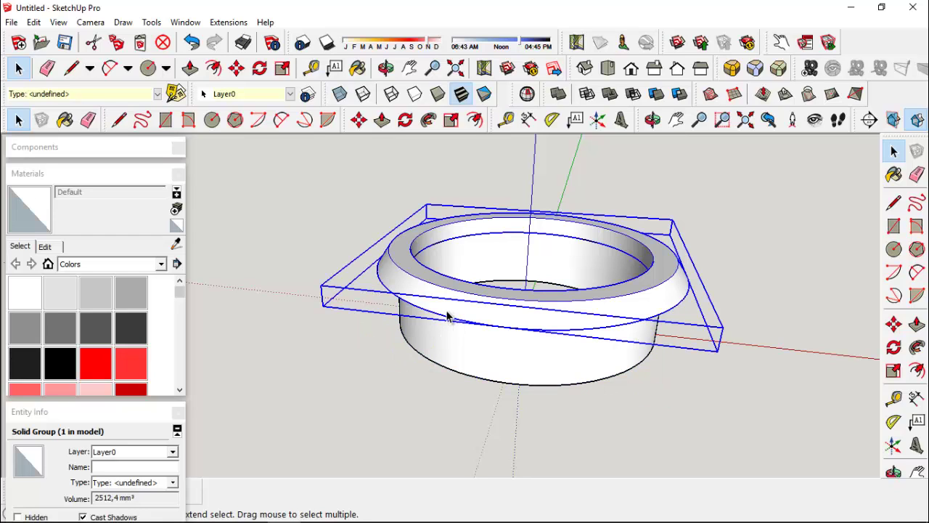
pyautogui.click(448, 337)
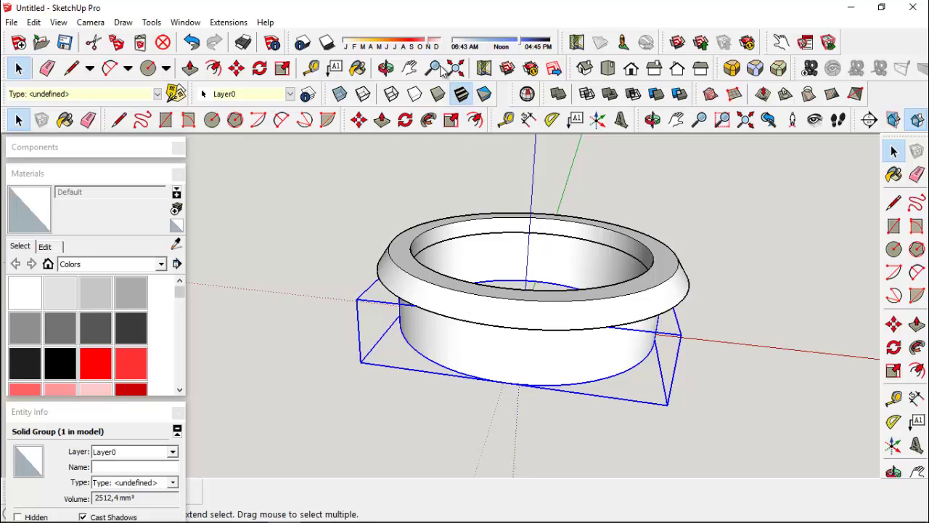
pyautogui.click(411, 68)
pyautogui.moveTo(535, 267); pyautogui.dragTo(473, 267)
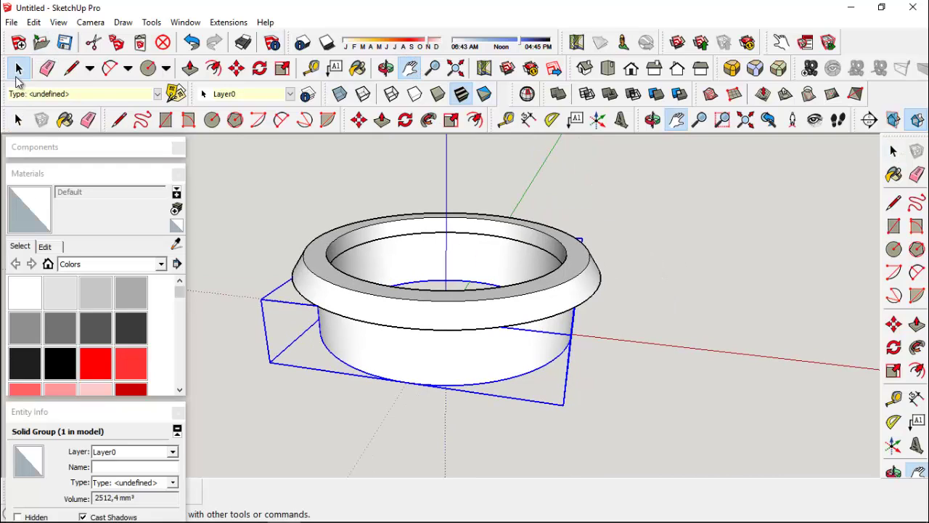
pyautogui.click(18, 68)
pyautogui.click(339, 273)
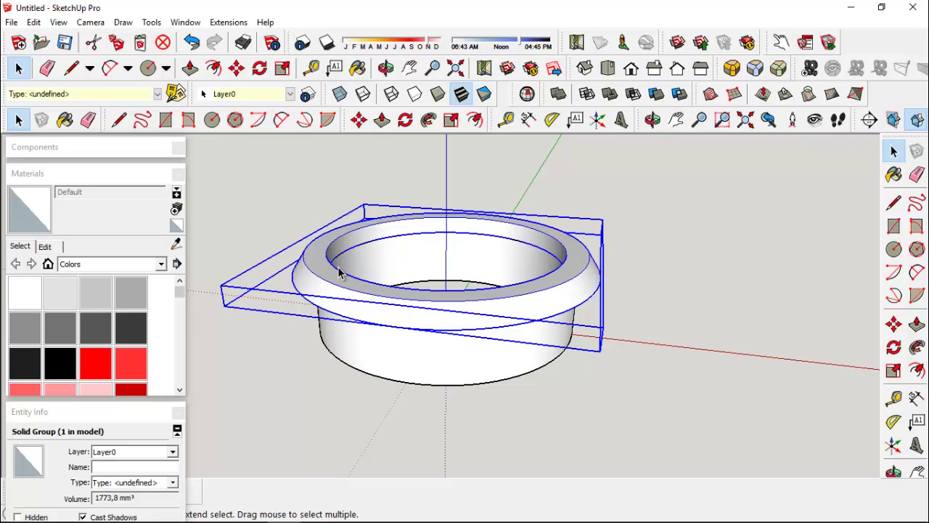
# Step: Merge the flange and cylinder with Outer Shell into one 4286.2 mm³ OuterShell solid
pyautogui.click(560, 102)
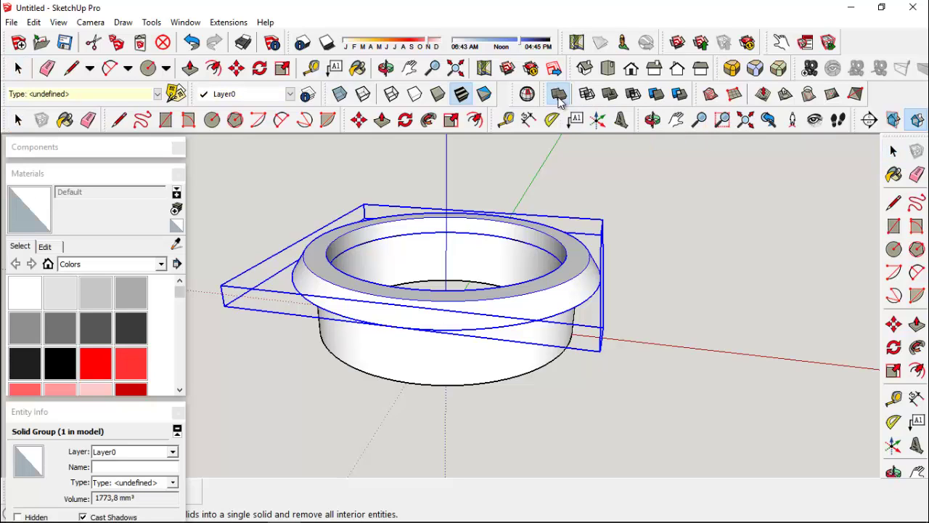
pyautogui.click(425, 358)
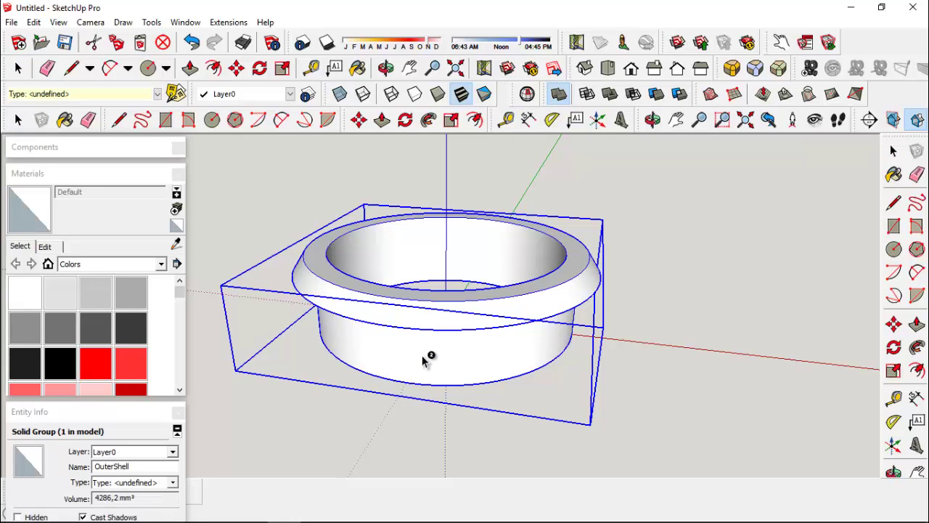
pyautogui.click(19, 120)
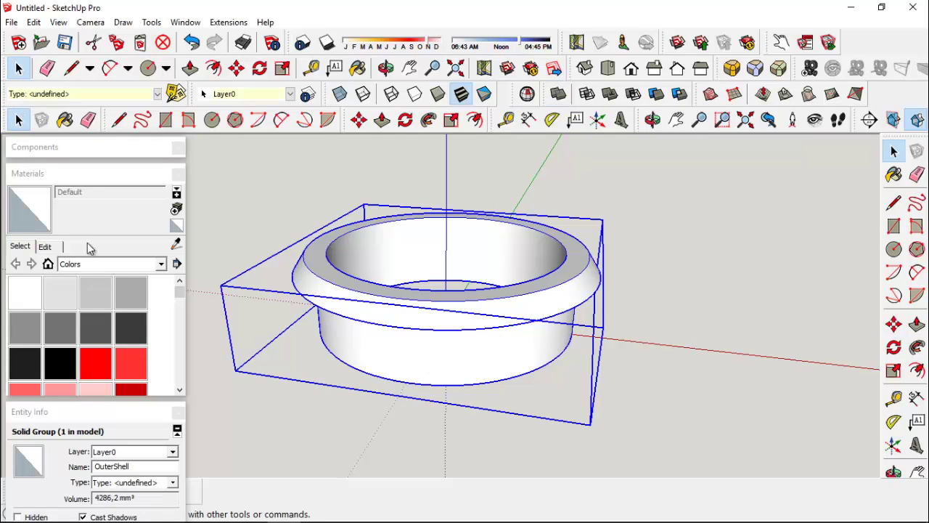
# Step: Paint all of the merged ring's geometry with the red Color_A01 material, then close the group
pyautogui.click(100, 354)
pyautogui.click(18, 120)
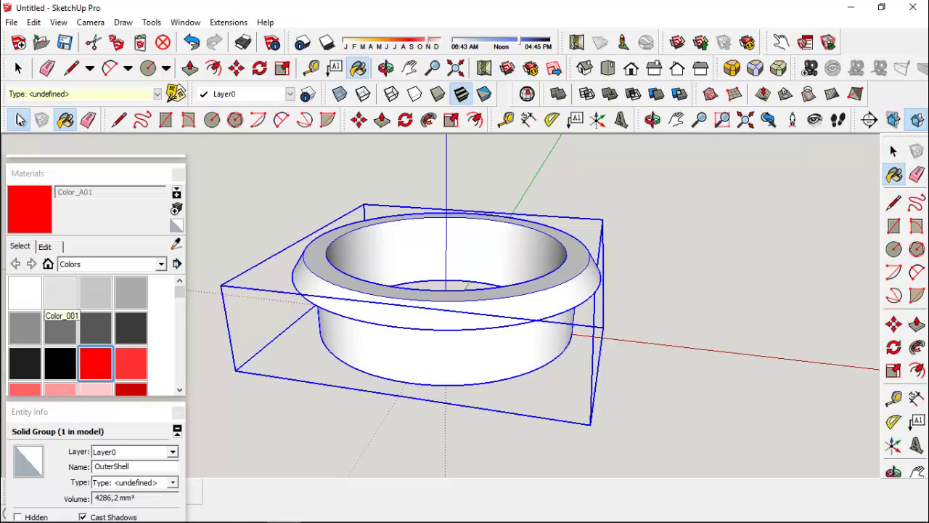
pyautogui.doubleClick(372, 340)
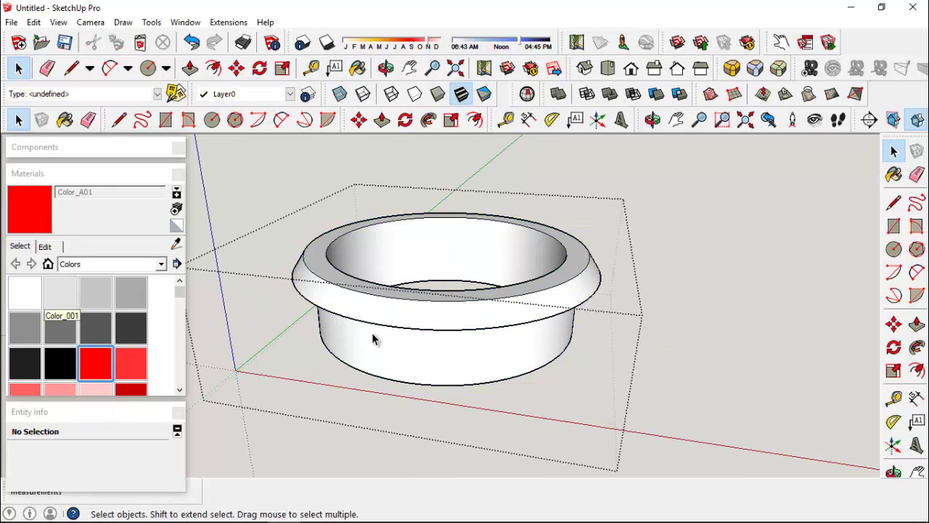
pyautogui.tripleClick(373, 338)
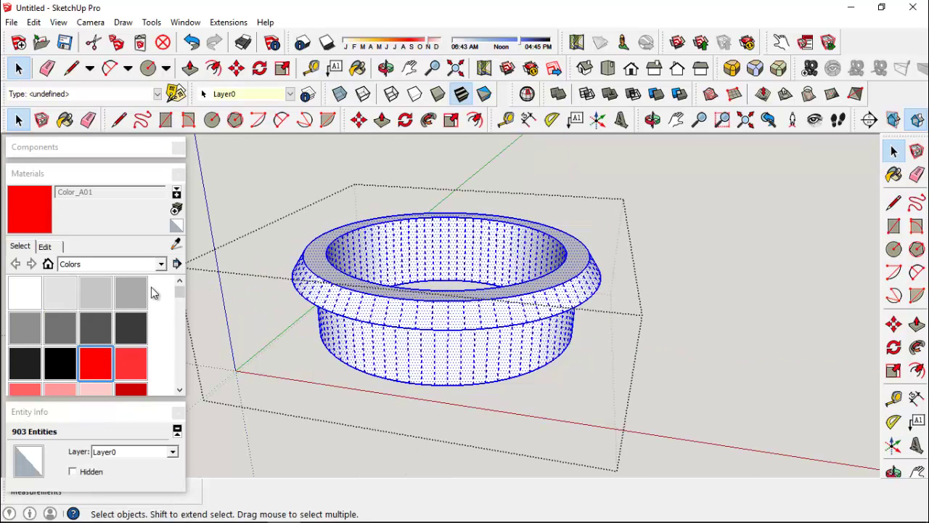
pyautogui.click(99, 363)
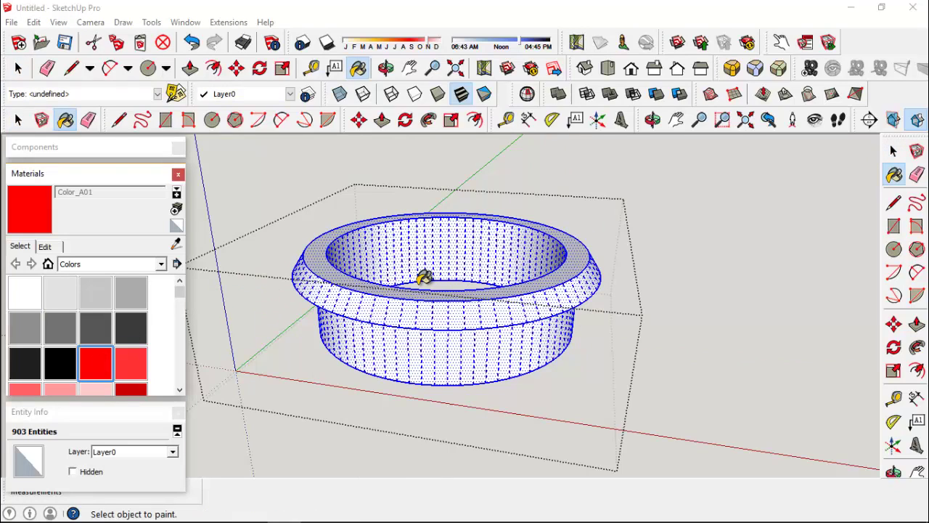
pyautogui.click(420, 336)
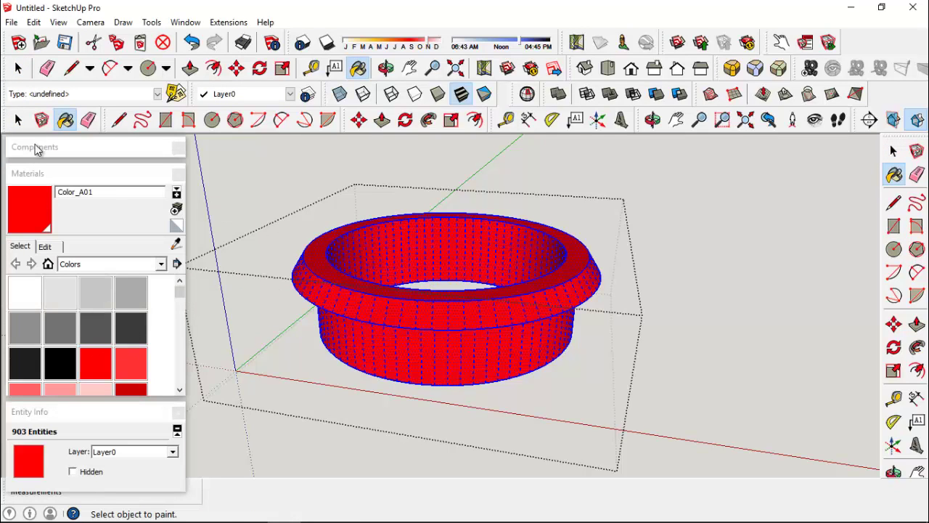
pyautogui.click(16, 122)
pyautogui.click(16, 122)
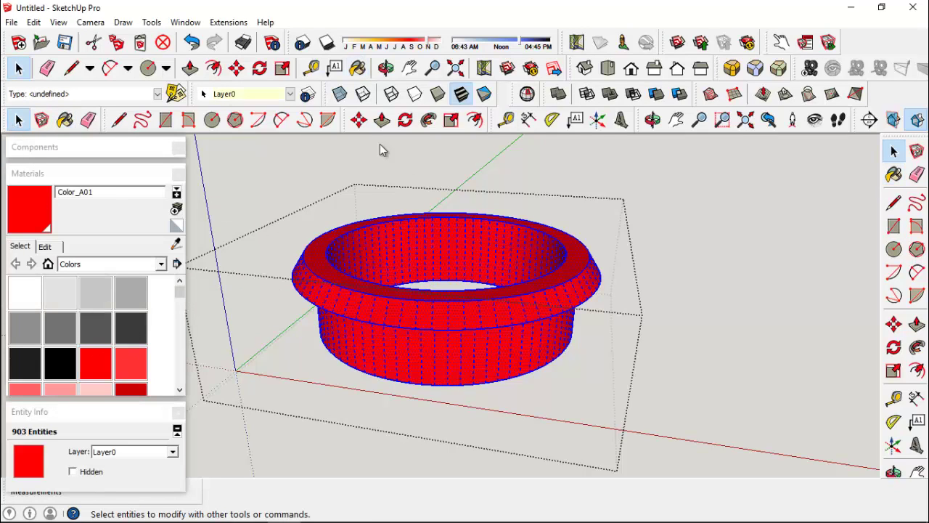
pyautogui.click(269, 181)
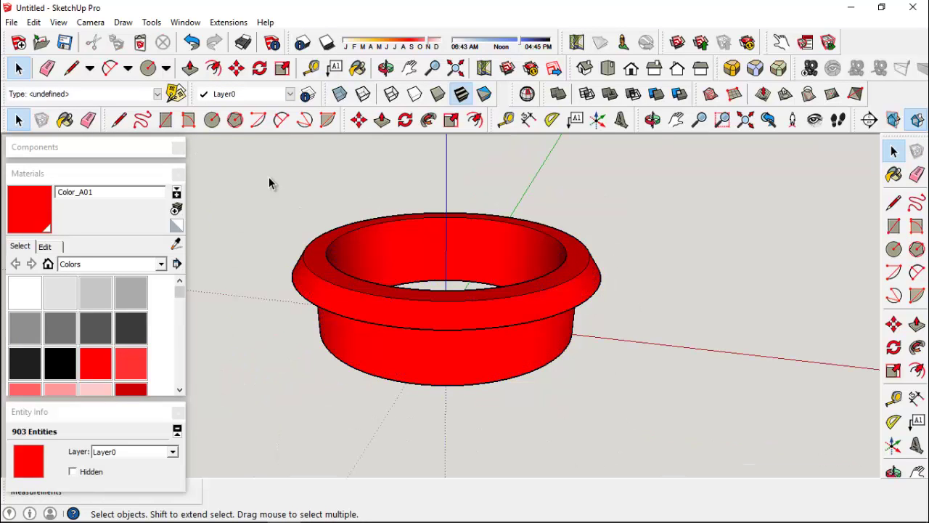
# Step: Orbit to look down into the red ring and select its group
pyautogui.click(384, 69)
pyautogui.moveTo(346, 297); pyautogui.dragTo(356, 280)
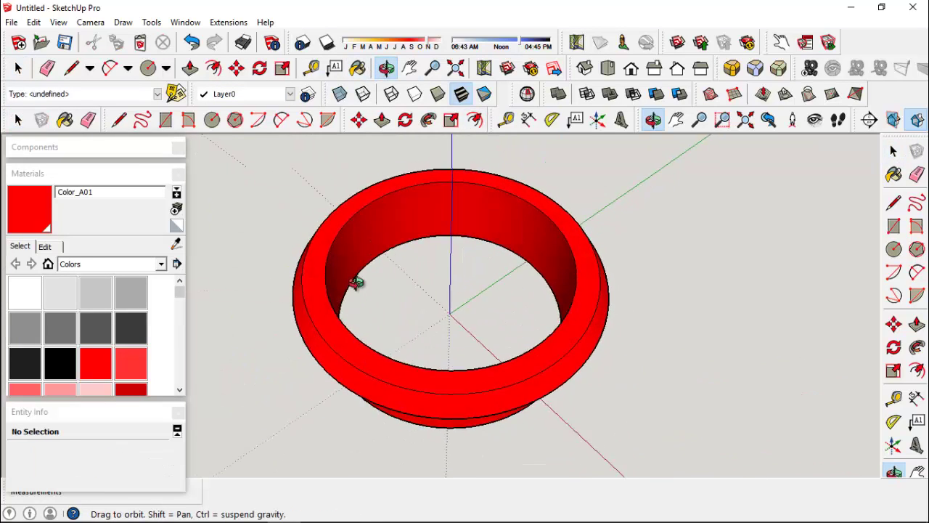
pyautogui.click(18, 119)
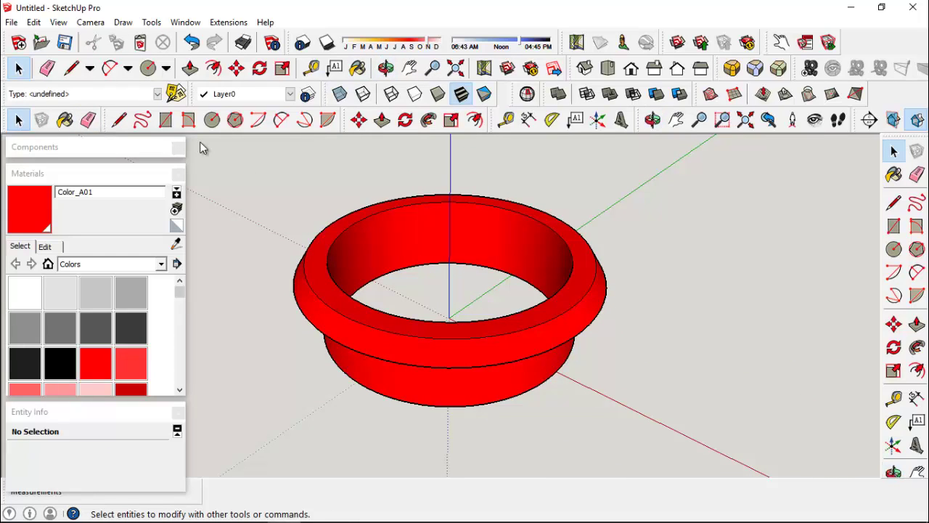
pyautogui.click(330, 280)
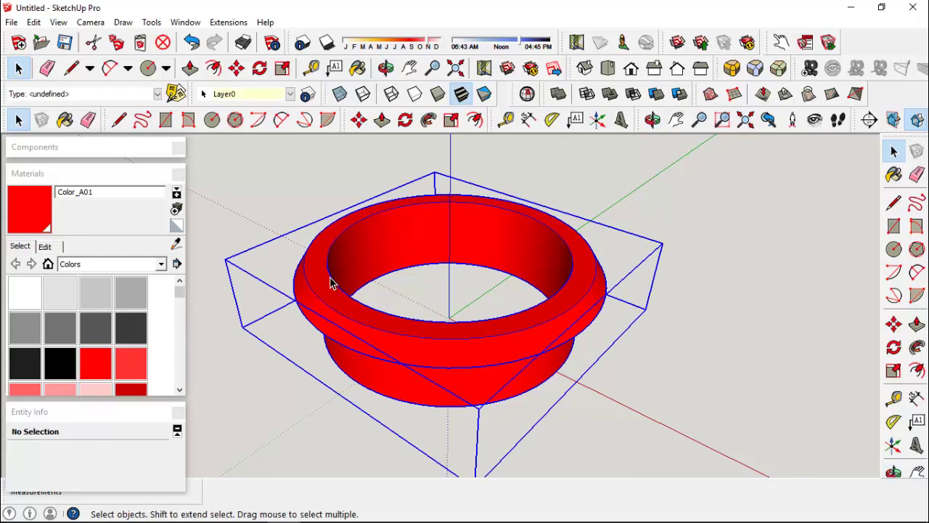
# Step: Run Solid Inspector² on the red ring, confirm No Errors, then close the report and deselect
pyautogui.click(194, 25)
pyautogui.moveTo(151, 21)
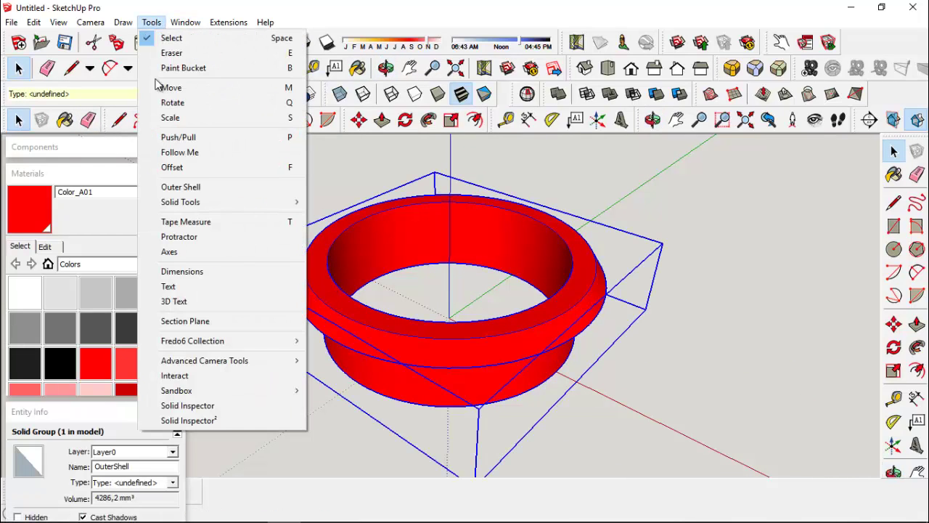
pyautogui.click(206, 406)
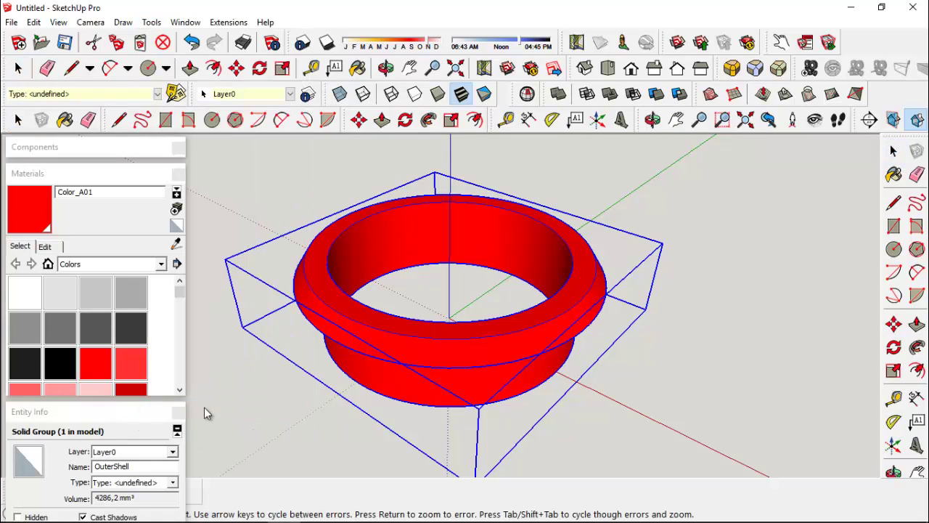
pyautogui.click(151, 23)
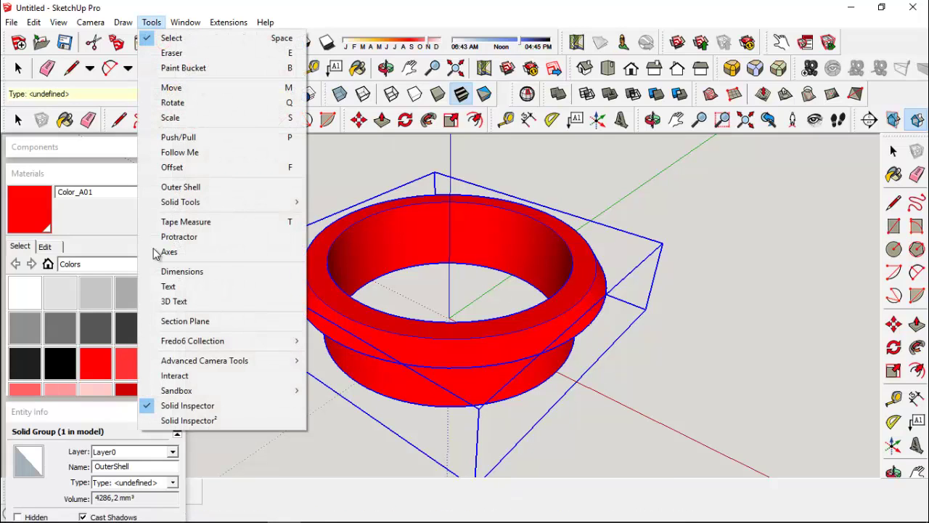
pyautogui.click(186, 422)
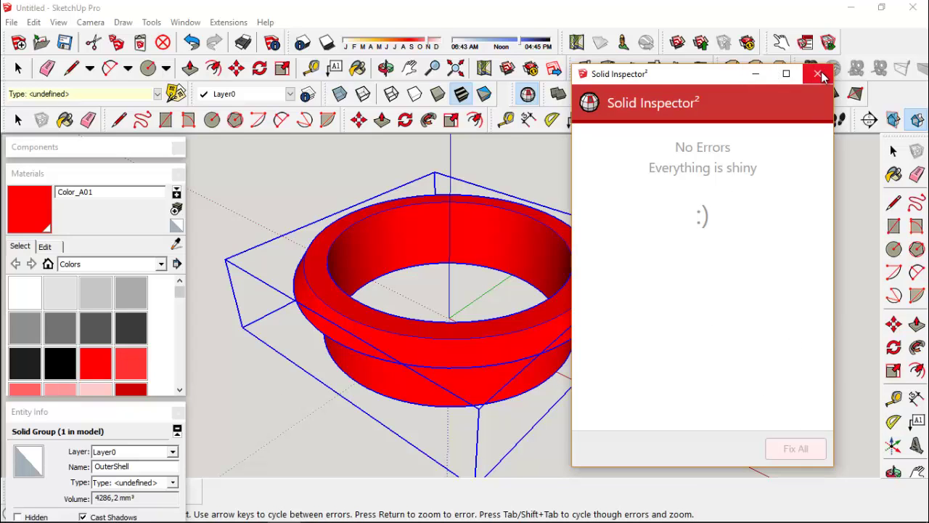
pyautogui.click(819, 74)
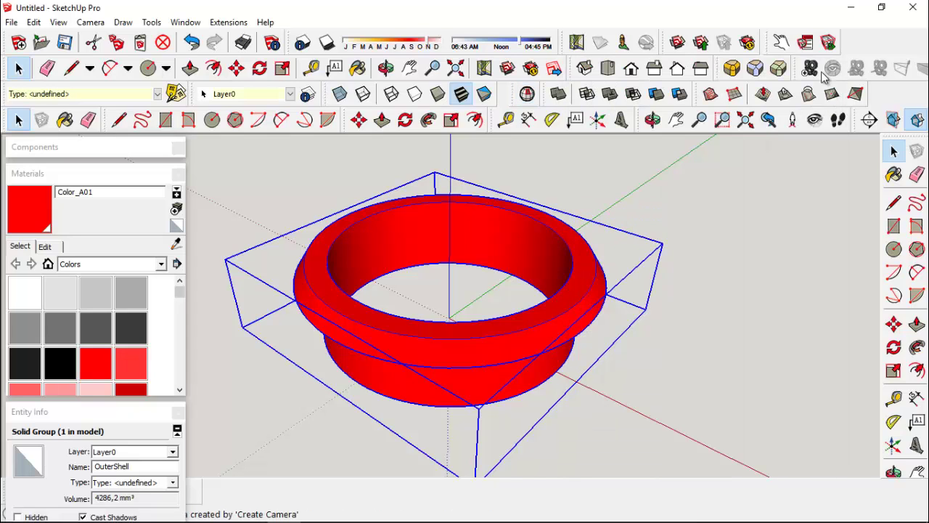
pyautogui.click(267, 224)
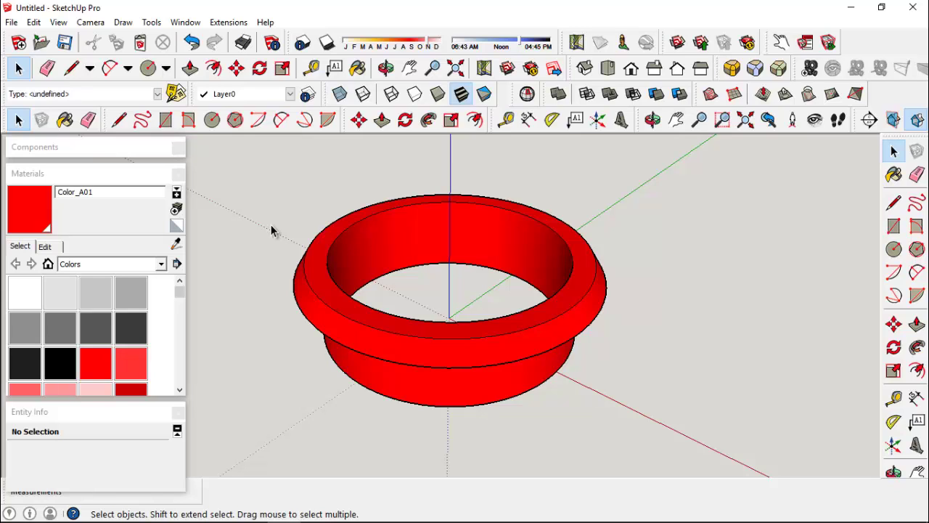
# Step: Orbit around the red ring, reselect its group, and bring up the File menu
pyautogui.click(490, 216)
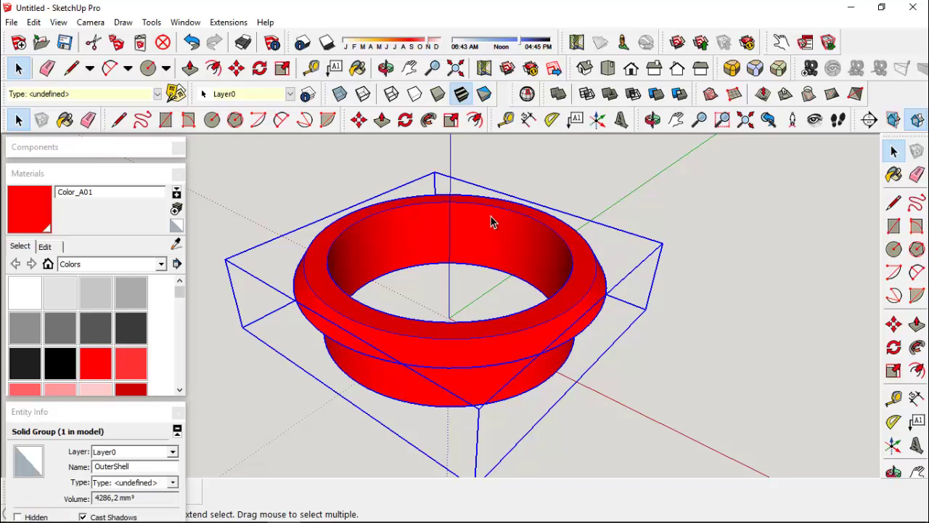
pyautogui.click(386, 67)
pyautogui.moveTo(617, 226); pyautogui.dragTo(576, 257)
pyautogui.click(20, 71)
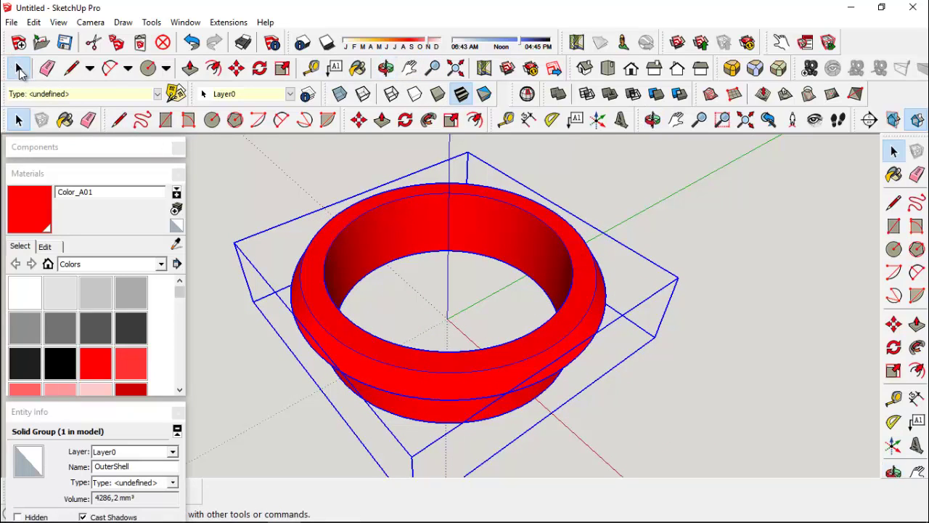
pyautogui.click(332, 179)
pyautogui.click(382, 223)
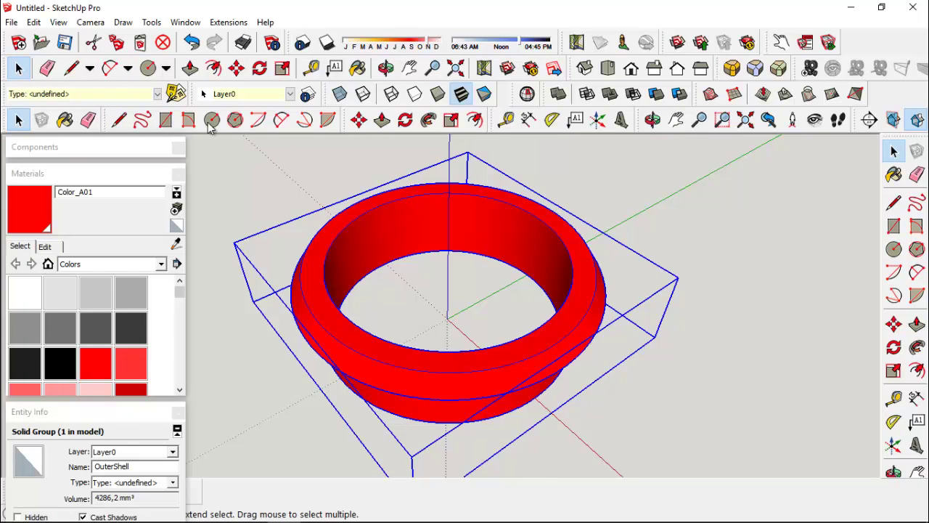
pyautogui.click(13, 22)
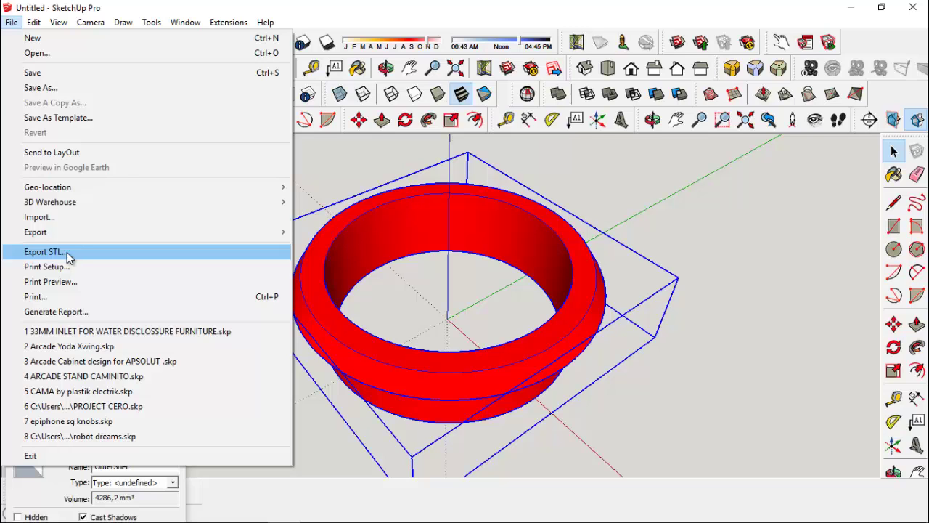
# Step: Start the STL export, accept its settings, and go to the pieza embellecedor folder
pyautogui.click(69, 254)
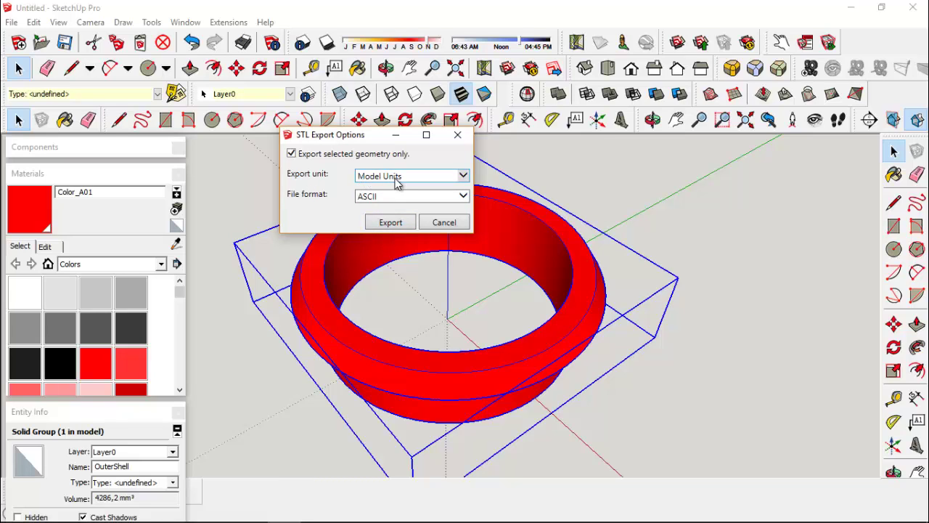
pyautogui.click(403, 225)
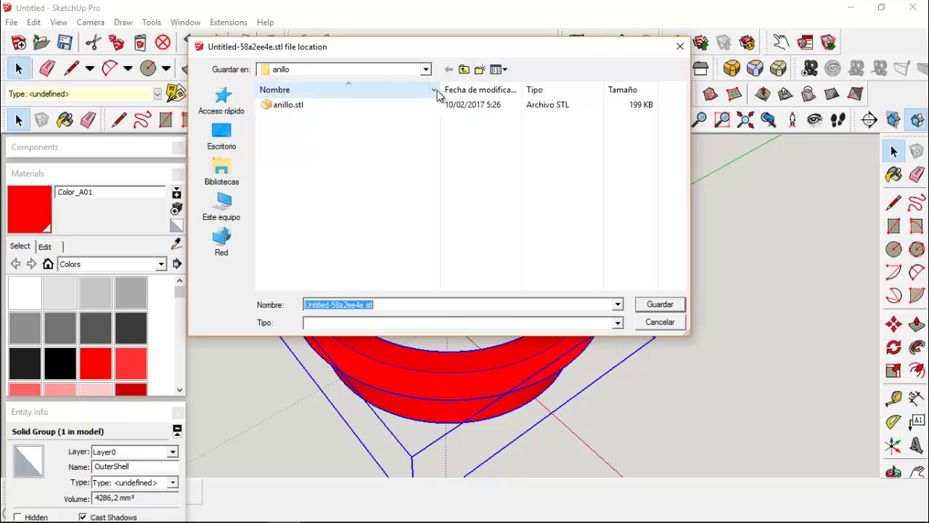
pyautogui.click(462, 71)
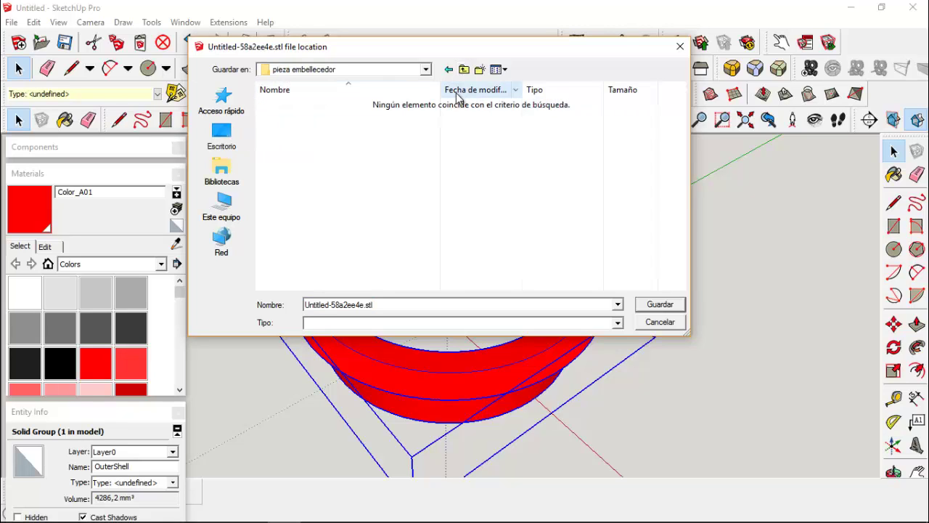
pyautogui.moveTo(411, 57); pyautogui.dragTo(419, 125)
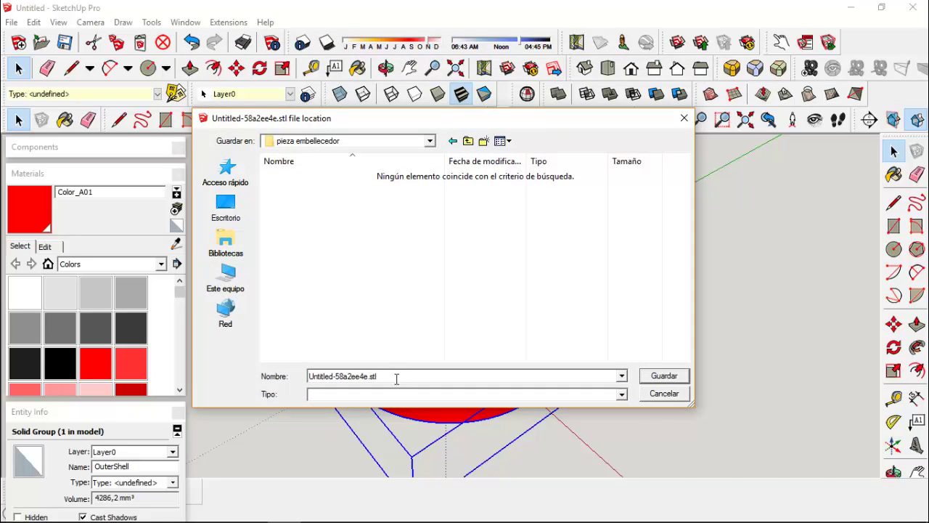
# Step: Save the STL as 'pieza embellecedor Arcade42mm 3D' in that folder
pyautogui.doubleClick(369, 377)
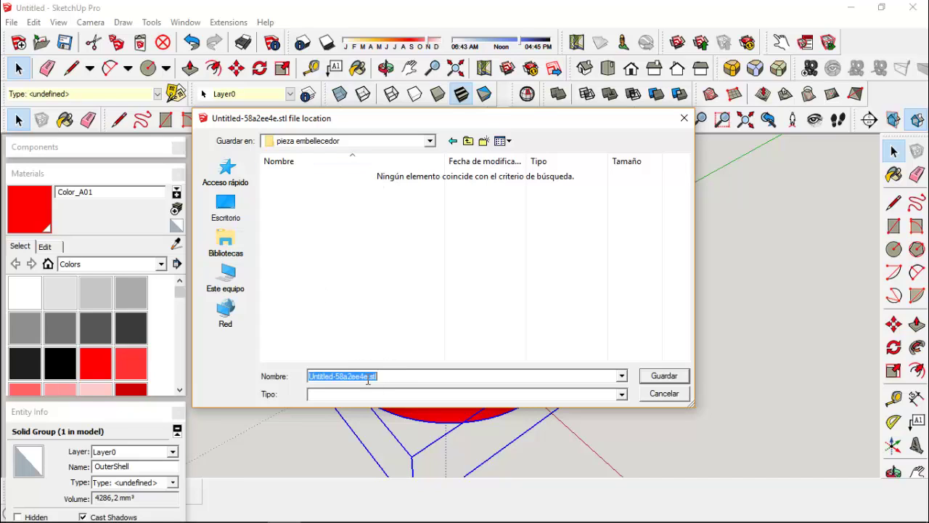
pyautogui.click(369, 377)
pyautogui.moveTo(369, 377); pyautogui.dragTo(247, 373)
pyautogui.write('pieza embel')
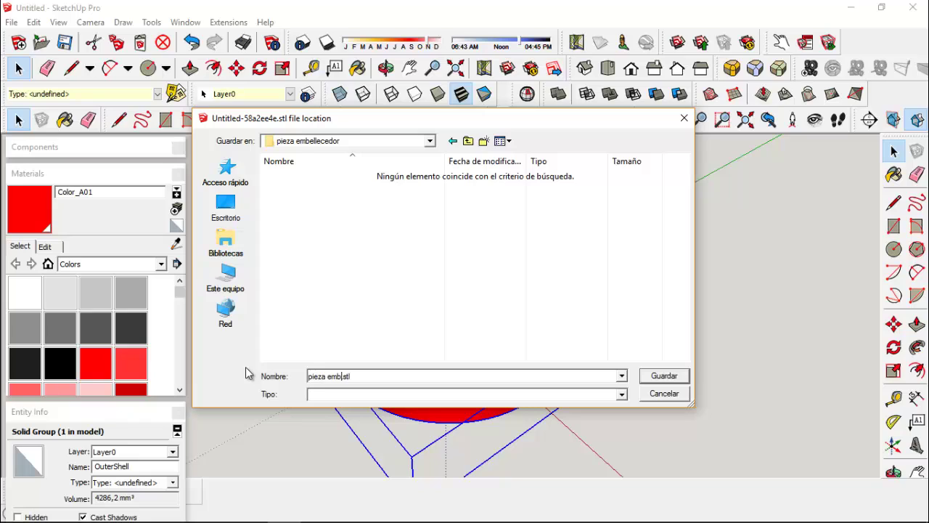
pyautogui.write('lecedor ')
pyautogui.write('3D')
pyautogui.press('Left')
pyautogui.write('Ar')
pyautogui.write('cade')
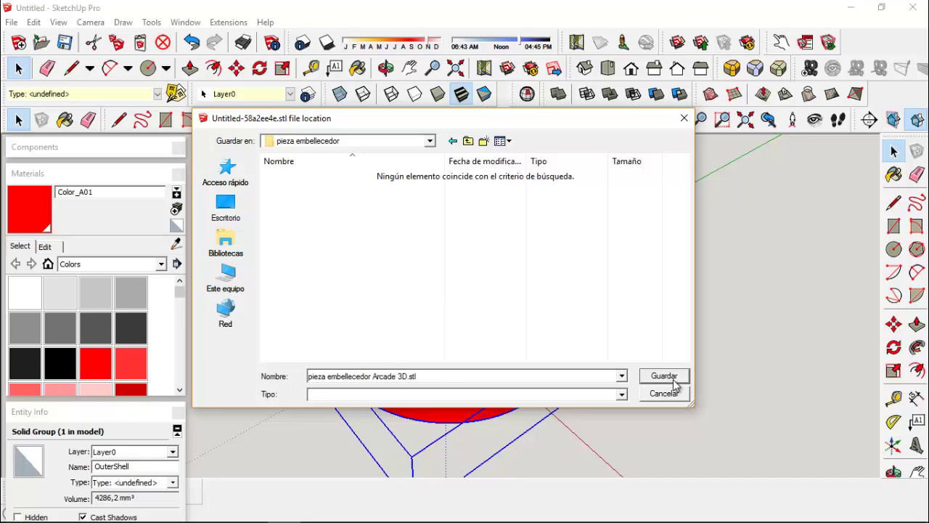
pyautogui.write(' 42mm')
pyautogui.press('Left')
pyautogui.write('h')
pyautogui.write('ole')
pyautogui.click(665, 376)
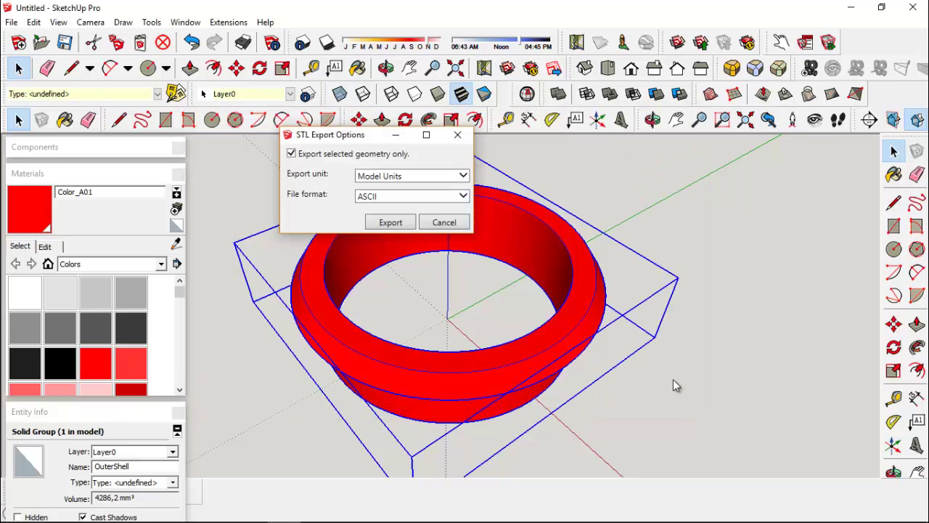
pyautogui.press('Return')
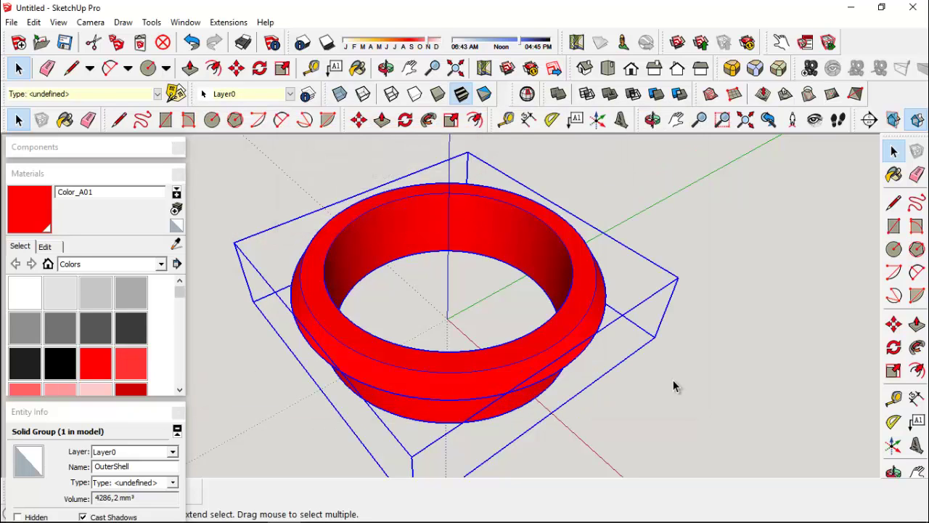
pyautogui.moveTo(465, 517)
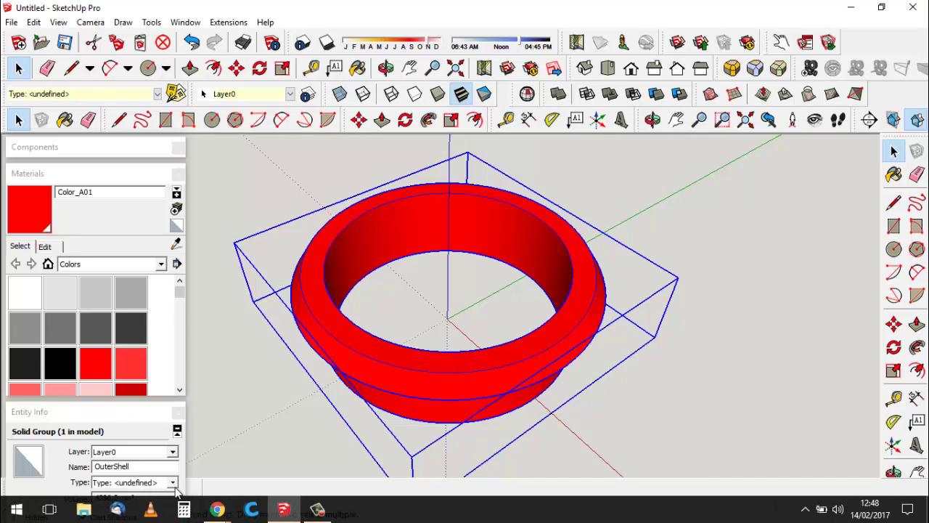
# Step: Launch Cura and bring up the Open 3D model dialog
pyautogui.click(250, 509)
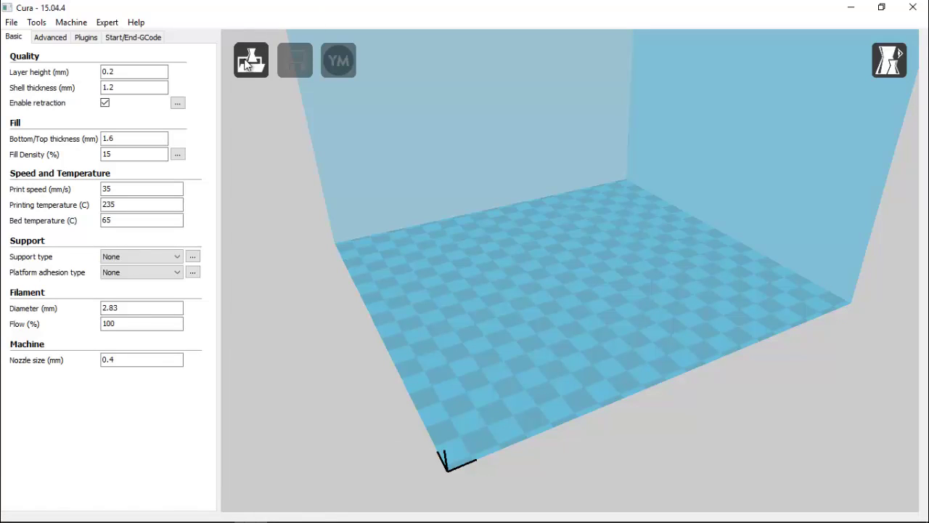
pyautogui.click(242, 72)
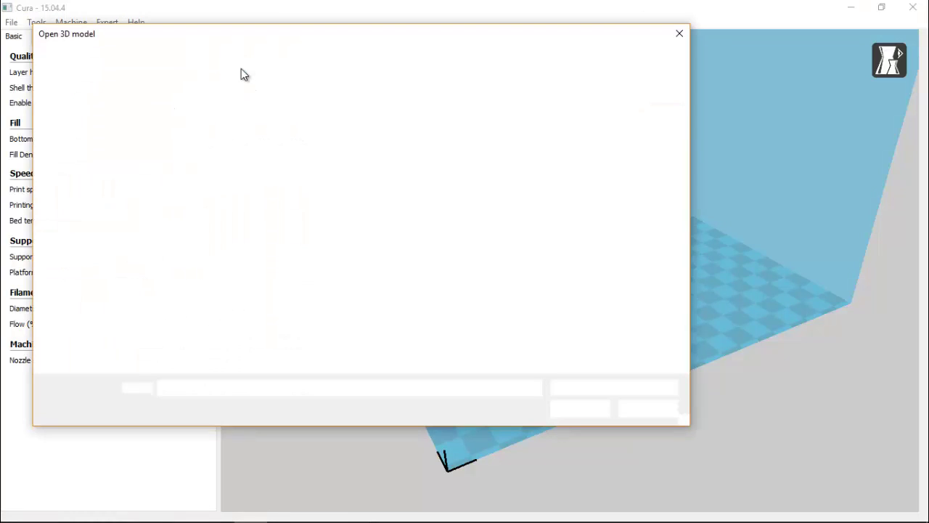
# Step: Load the exported ring STL and rotate it 180 degrees so the flange sits on the bed
pyautogui.click(575, 410)
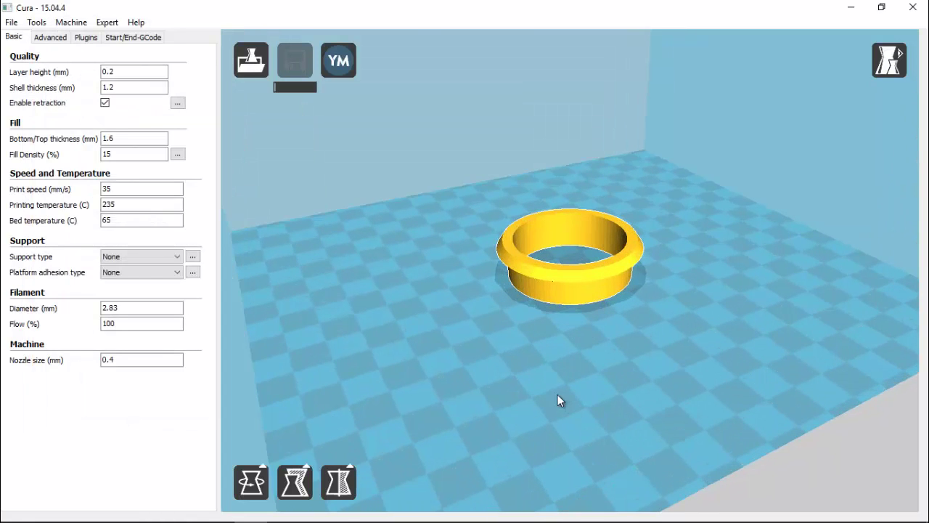
pyautogui.moveTo(490, 366); pyautogui.dragTo(531, 289, button='right')
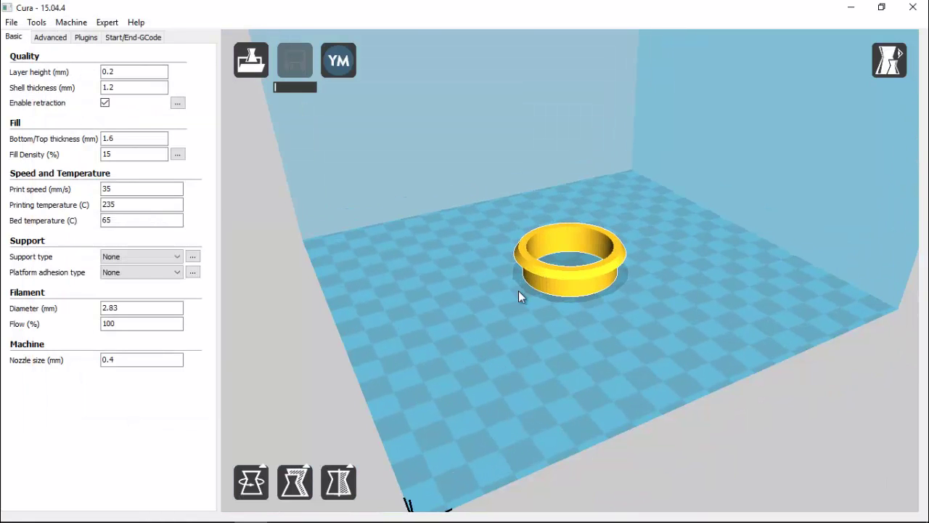
pyautogui.scroll(4, 518, 290)
pyautogui.click(252, 480)
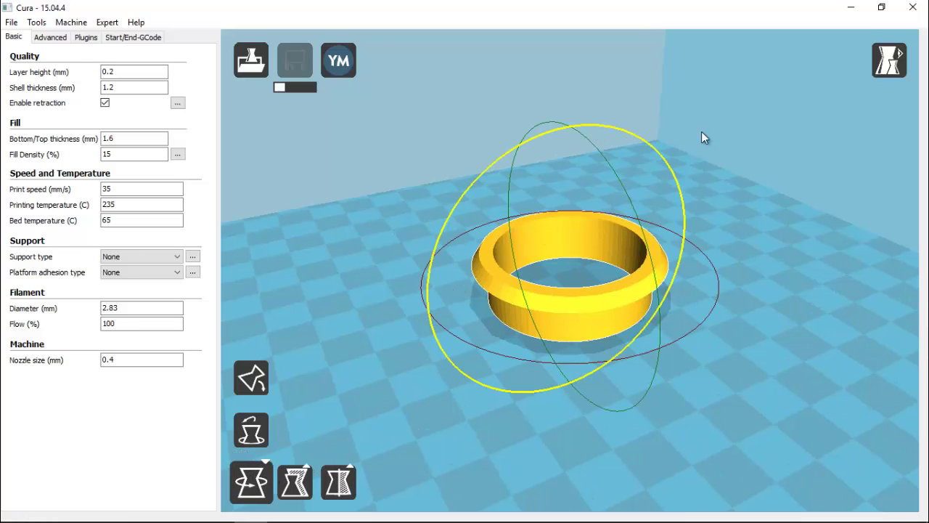
pyautogui.moveTo(701, 138); pyautogui.dragTo(563, 332)
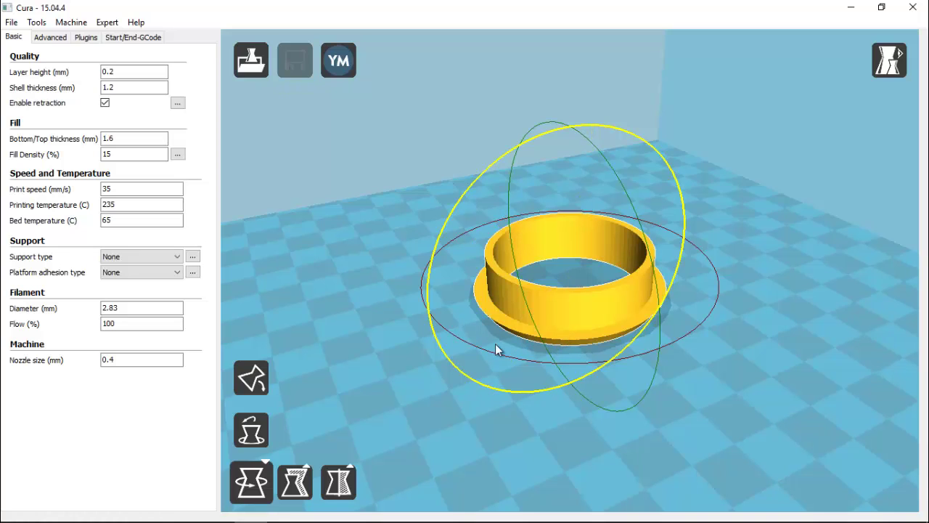
pyautogui.scroll(-2, 442, 367)
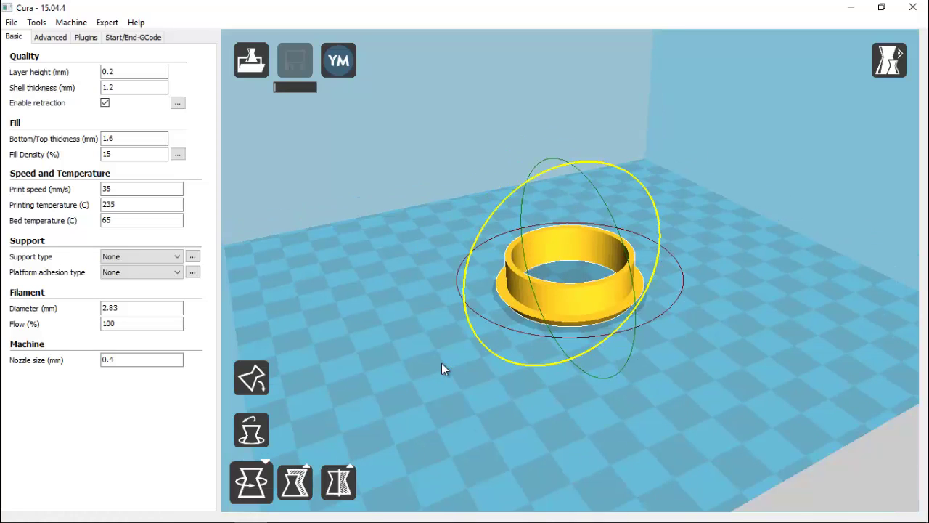
pyautogui.scroll(-2, 442, 369)
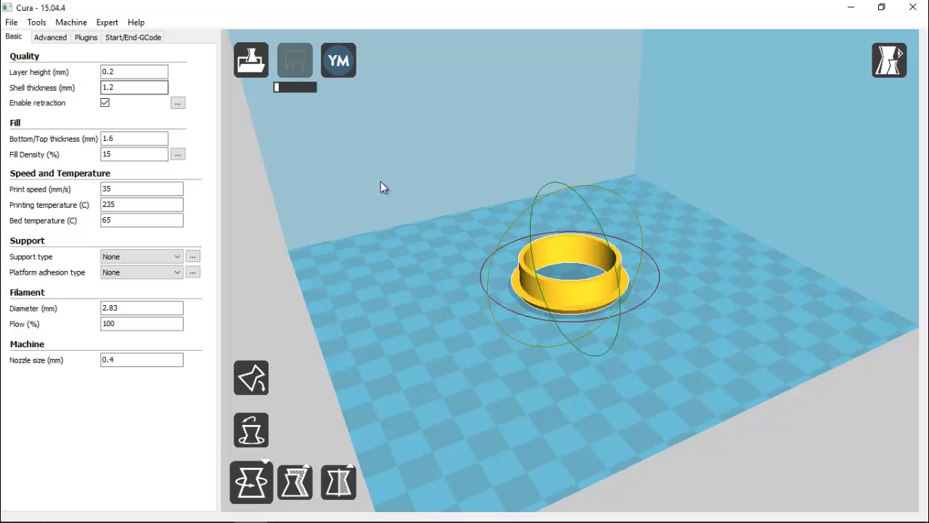
pyautogui.scroll(2, 405, 284)
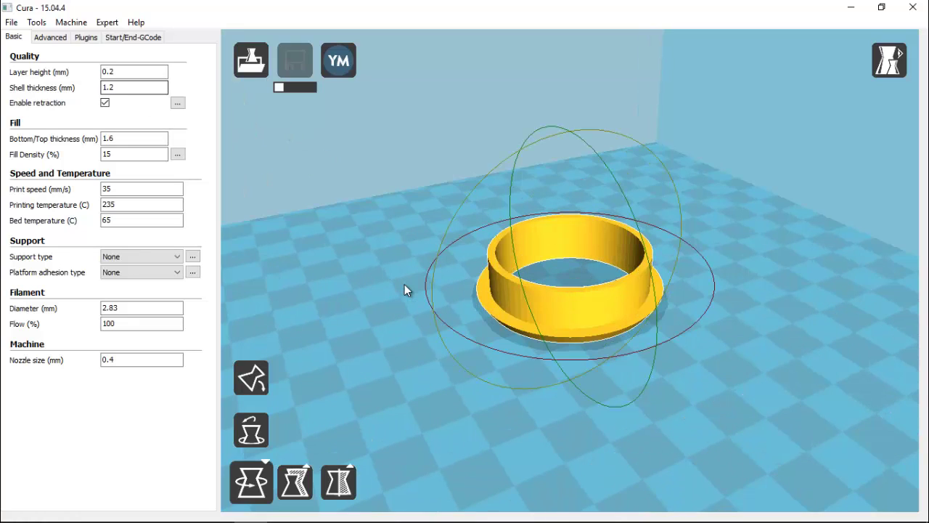
pyautogui.scroll(1, 405, 284)
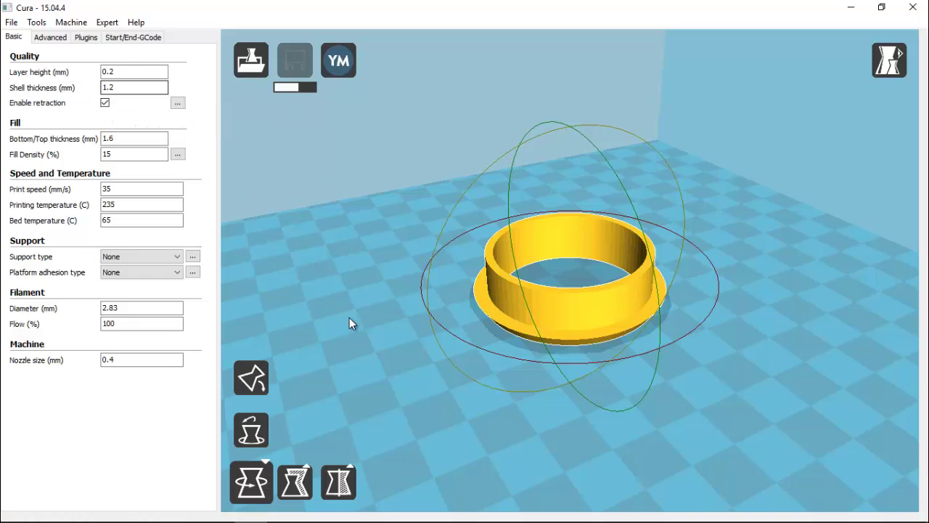
pyautogui.scroll(-3, 350, 318)
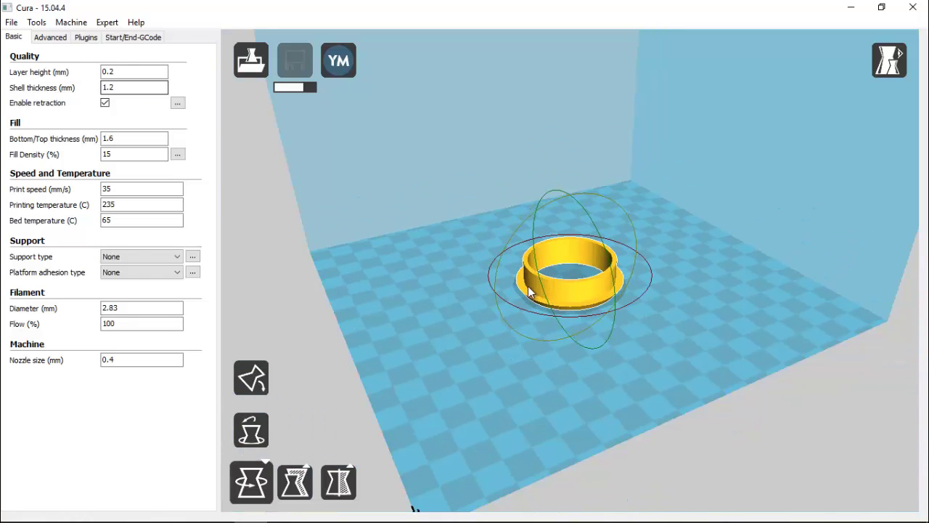
# Step: Move the ring toward the plate front and inspect the 35-minute, 0.78 m, 6 g estimate
pyautogui.moveTo(530, 273)
pyautogui.mouseDown()
pyautogui.moveTo(447, 426)
pyautogui.moveTo(428, 398)
pyautogui.mouseUp()
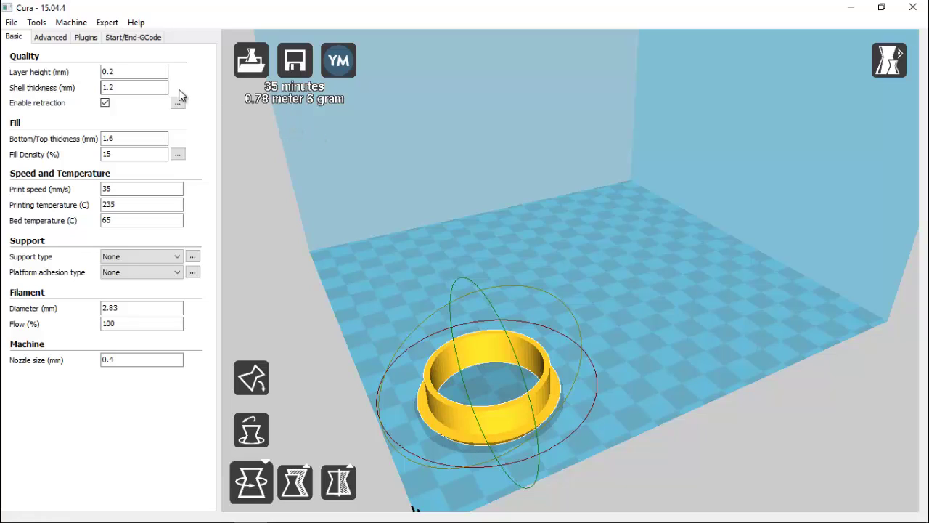
pyautogui.moveTo(419, 259); pyautogui.dragTo(370, 287, button='right')
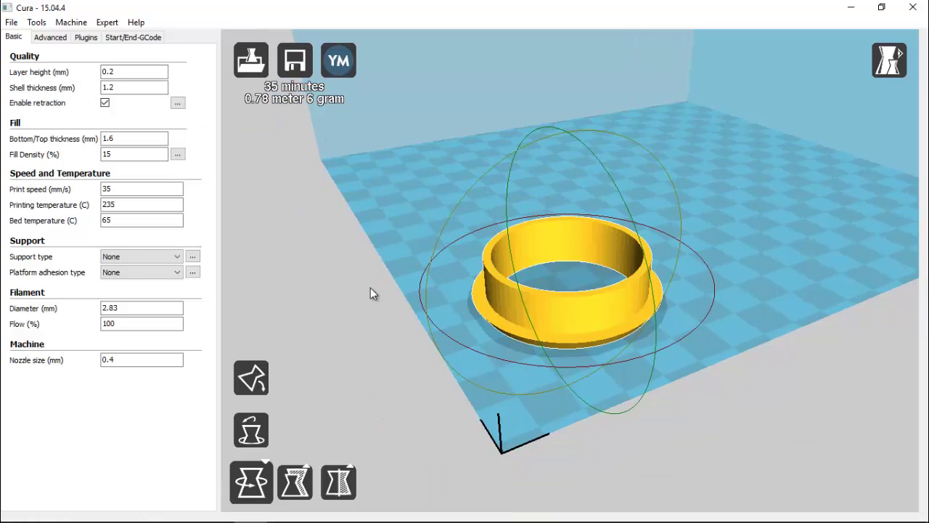